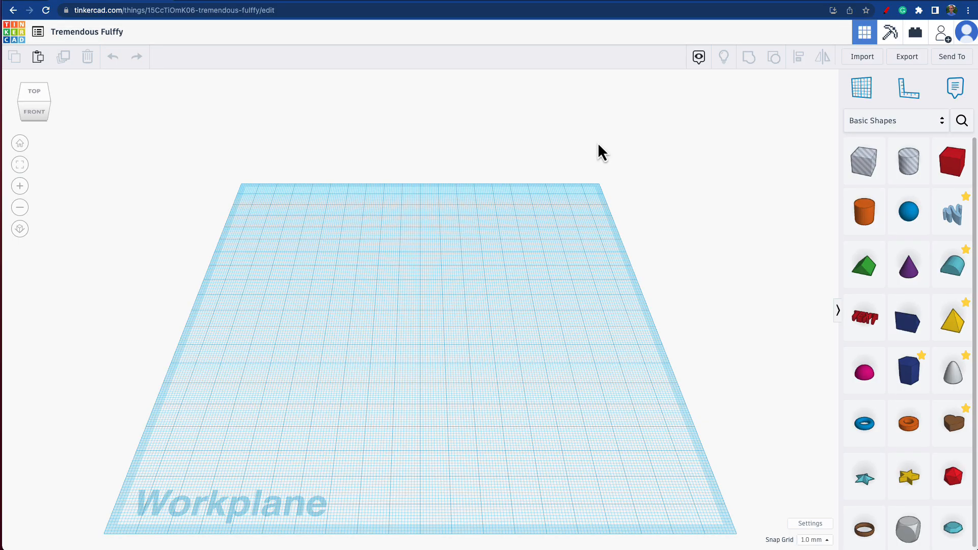
# Step: Place a red box on the workplane and duplicate it as a series of parallel long bars
pyautogui.moveTo(952, 161); pyautogui.dragTo(586, 226)
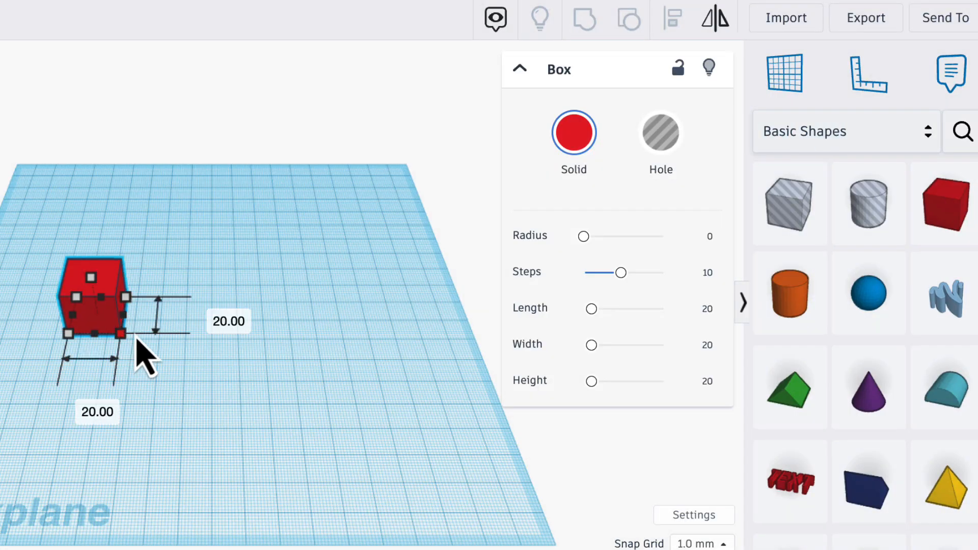
pyautogui.moveTo(295, 315); pyautogui.dragTo(291, 315)
pyautogui.hotkey('ctrl', 'd')
pyautogui.moveTo(205, 287); pyautogui.dragTo(201, 348)
pyautogui.hotkey('ctrl', 'd')
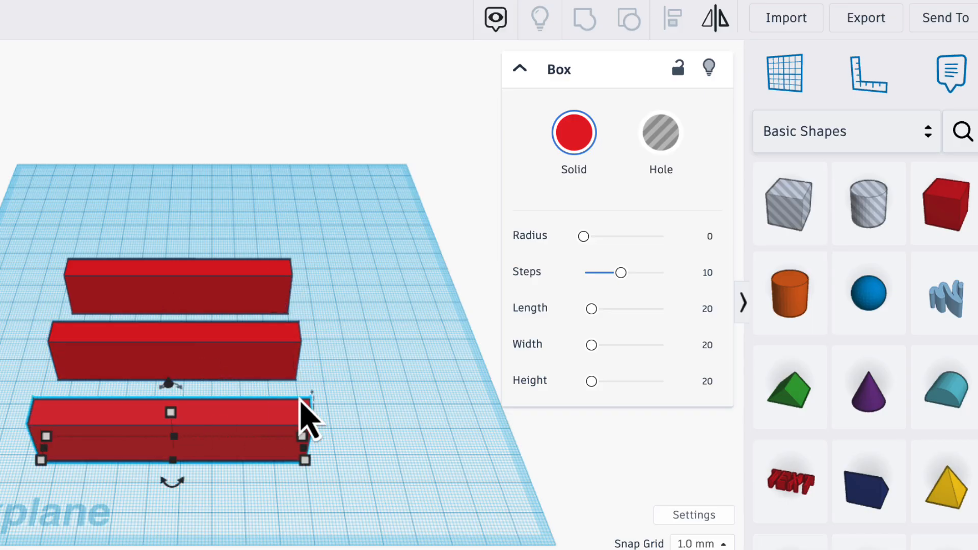
pyautogui.moveTo(172, 479); pyautogui.dragTo(327, 419)
pyautogui.moveTo(338, 491); pyautogui.dragTo(313, 383)
pyautogui.hotkey('ctrl', 'd')
pyautogui.moveTo(313, 320); pyautogui.dragTo(64, 338)
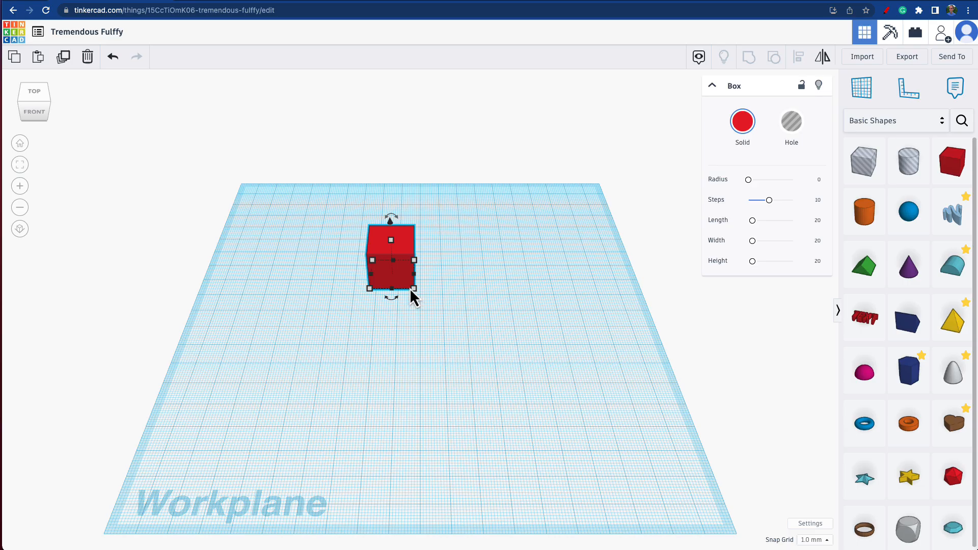
# Step: Move the 20 mm red box forward on the workplane and set its width to 70 mm
pyautogui.moveTo(410, 292); pyautogui.dragTo(355, 344)
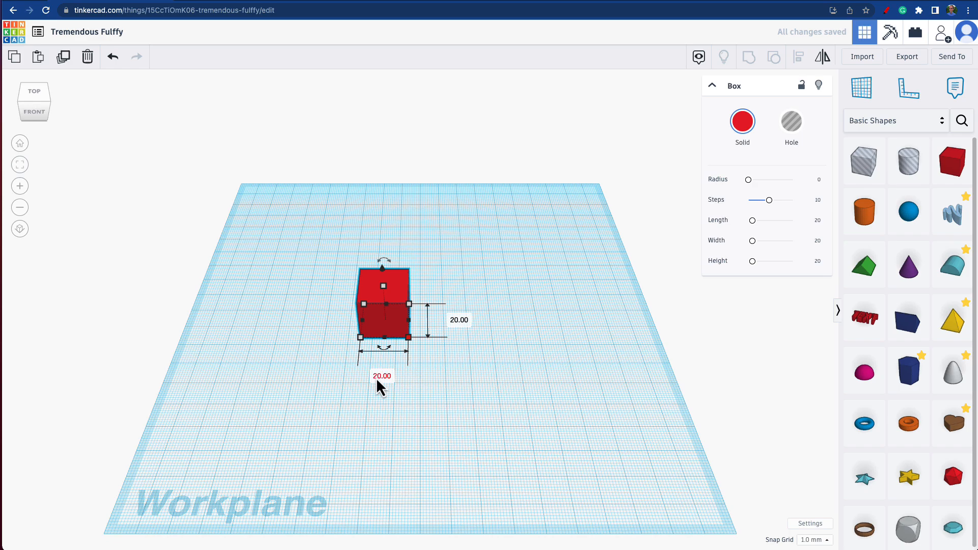
pyautogui.click(376, 377)
pyautogui.write('70')
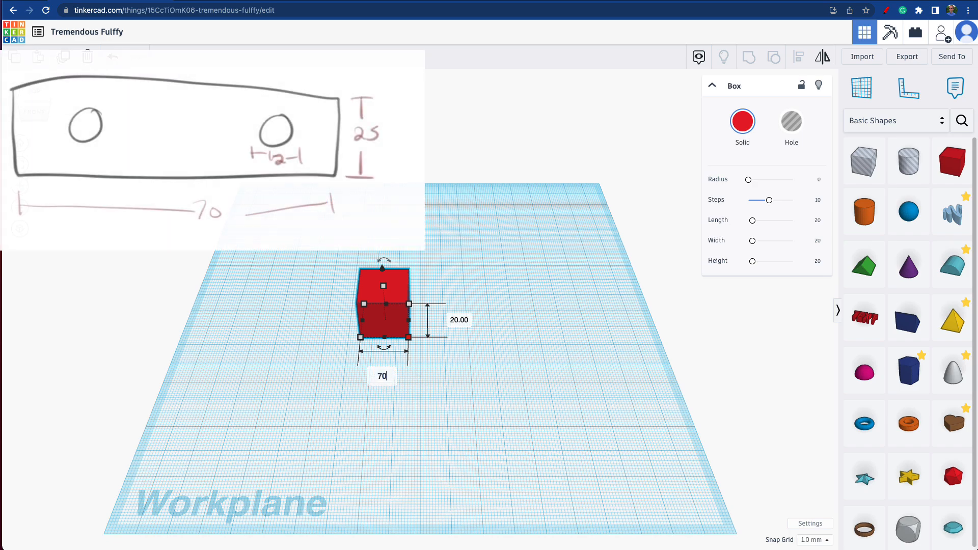
pyautogui.press('Return')
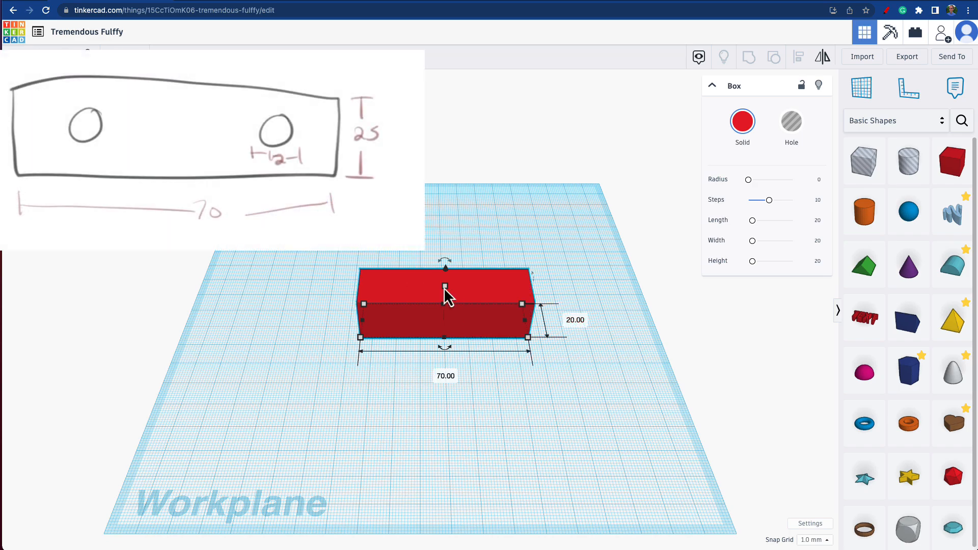
# Step: Set the red box's height to 25 mm and its depth to 30 mm
pyautogui.click(502, 306)
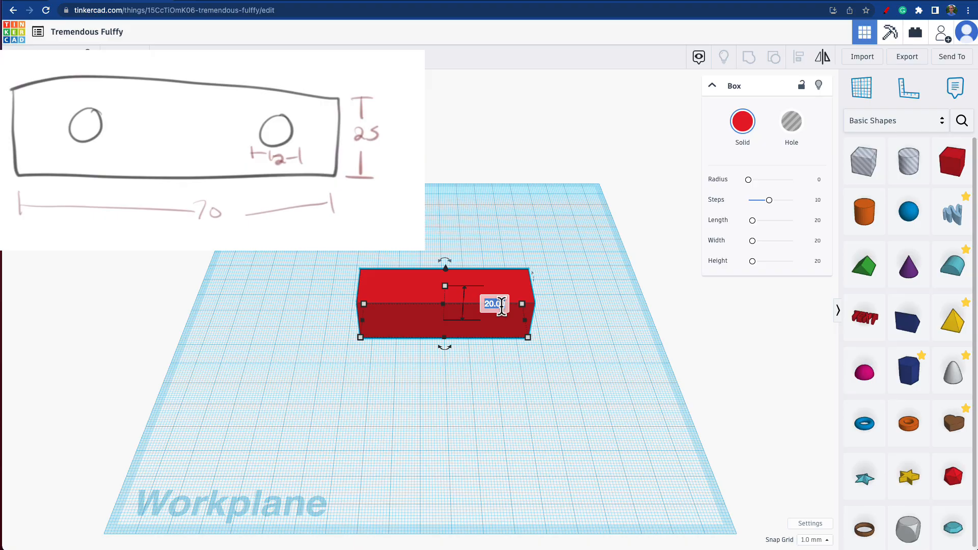
pyautogui.write('25')
pyautogui.press('Return')
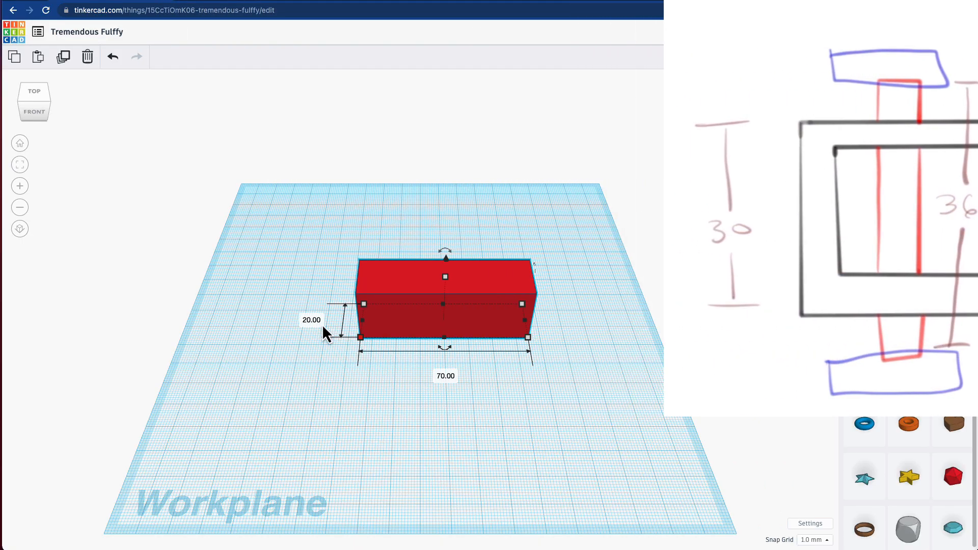
pyautogui.click(319, 322)
pyautogui.press('Return')
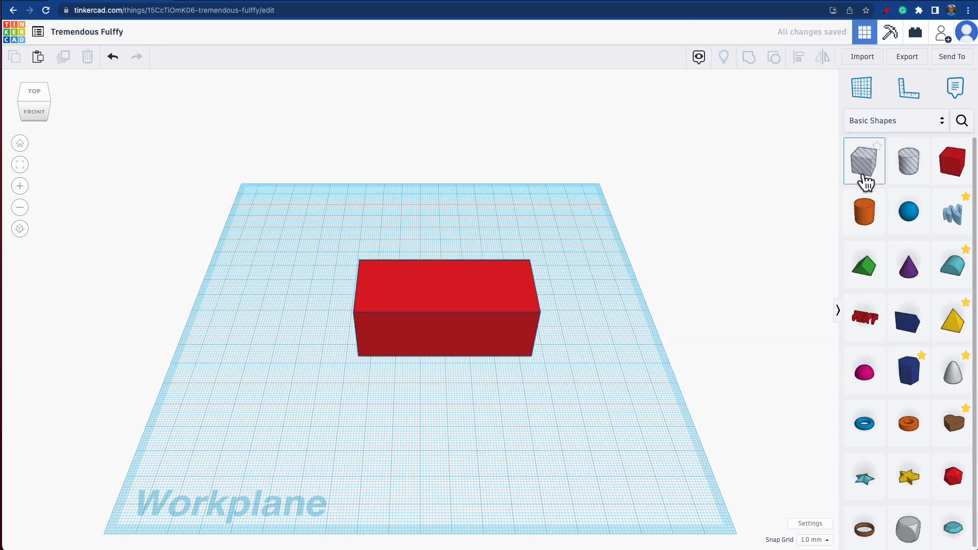
# Step: Place a box hole in front of the red box, about 54 mm tall and 70 mm wide, and shift it sideways in line with the box
pyautogui.click(426, 414)
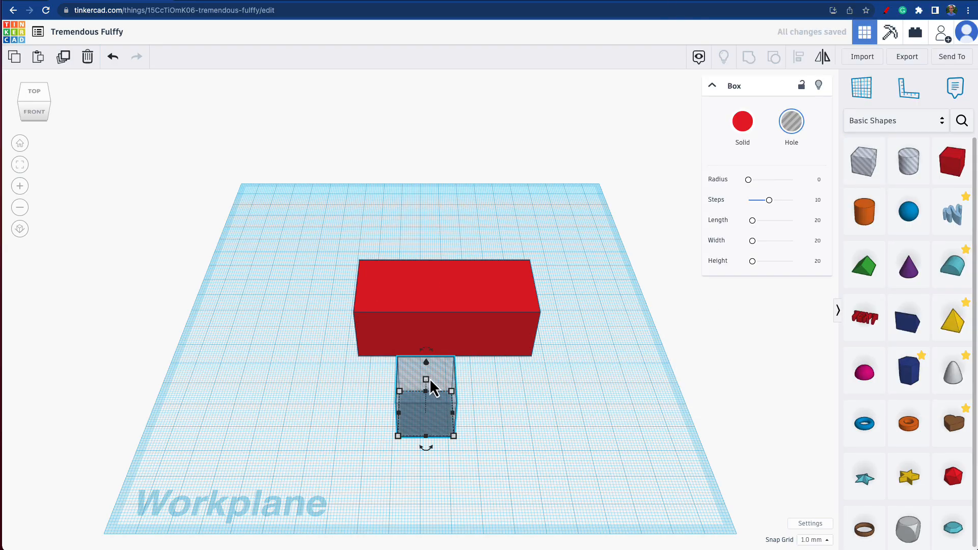
pyautogui.moveTo(427, 380); pyautogui.dragTo(428, 314)
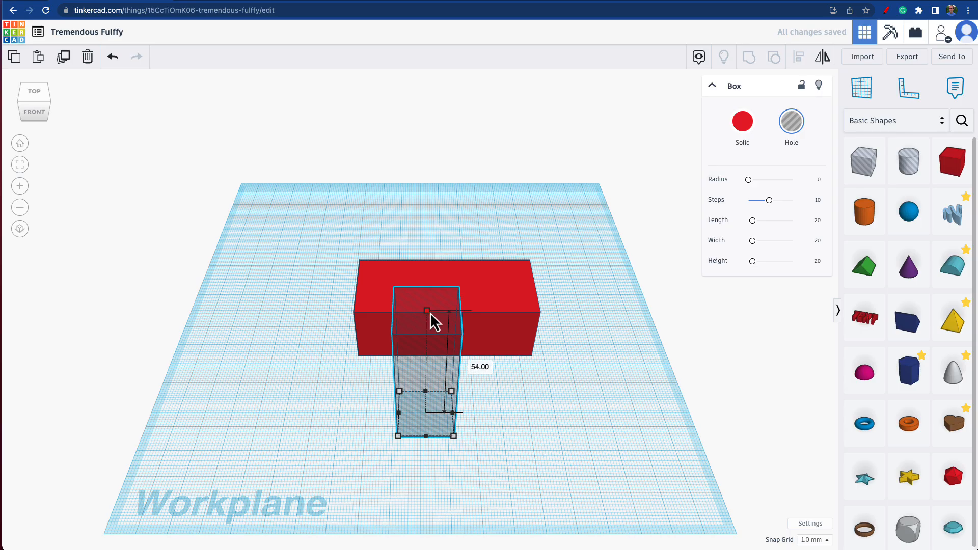
pyautogui.click(454, 436)
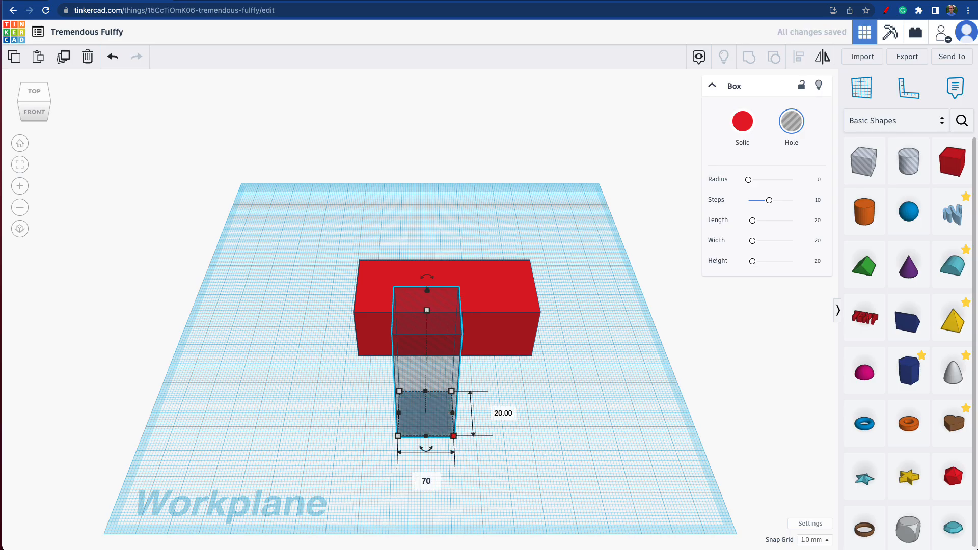
pyautogui.press('Return')
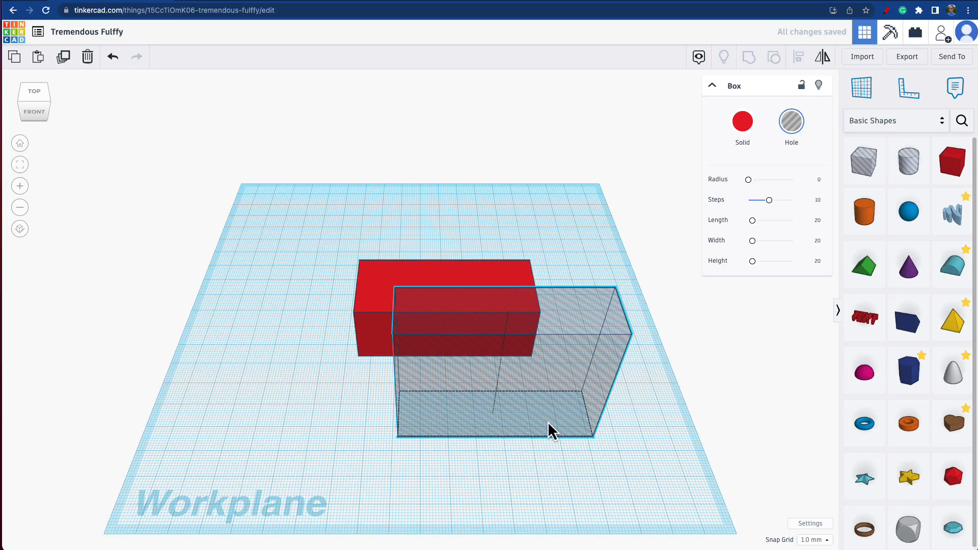
pyautogui.moveTo(548, 430)
pyautogui.mouseDown()
pyautogui.moveTo(515, 445)
pyautogui.moveTo(503, 423)
pyautogui.mouseUp()
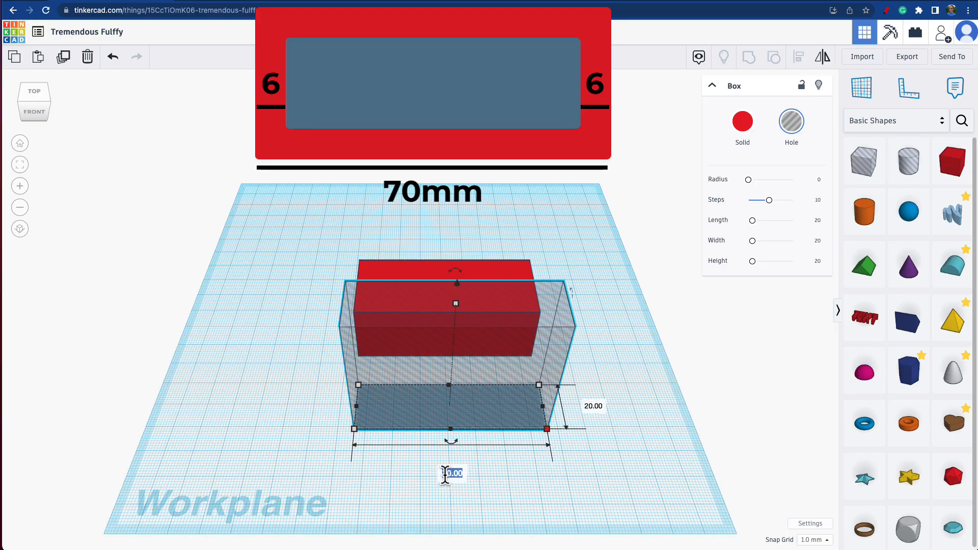
# Step: Set the box hole's width to 58 mm and its depth to 30 mm
pyautogui.write('58')
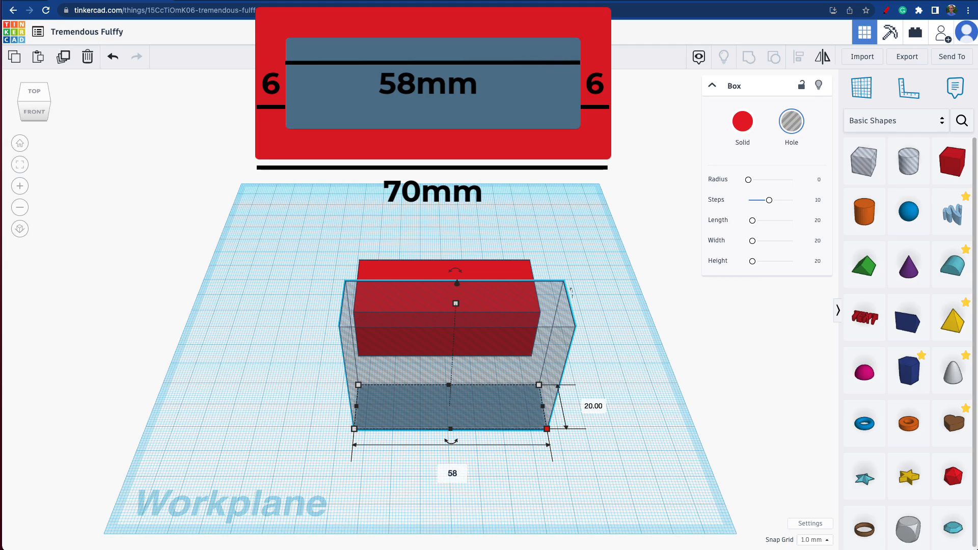
pyautogui.press('Return')
pyautogui.click(562, 407)
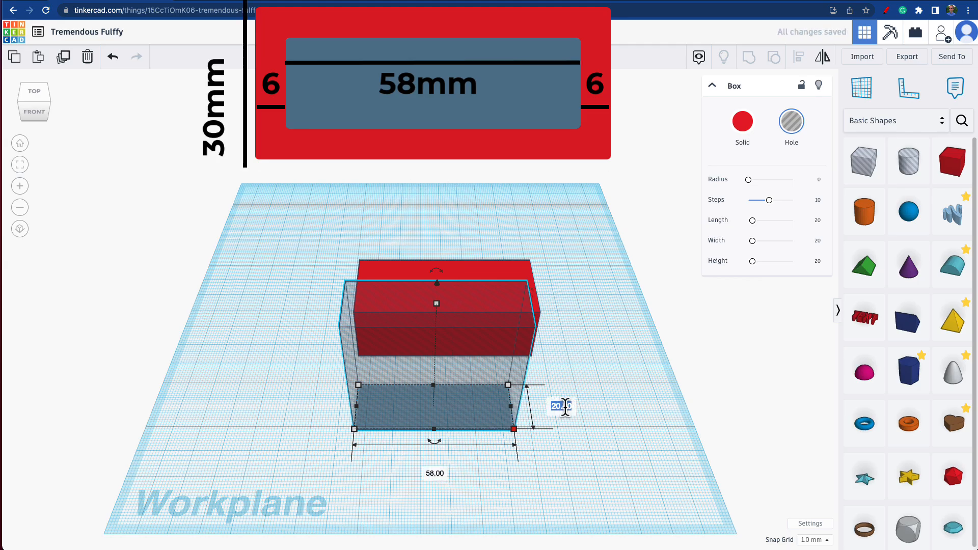
pyautogui.press('Return')
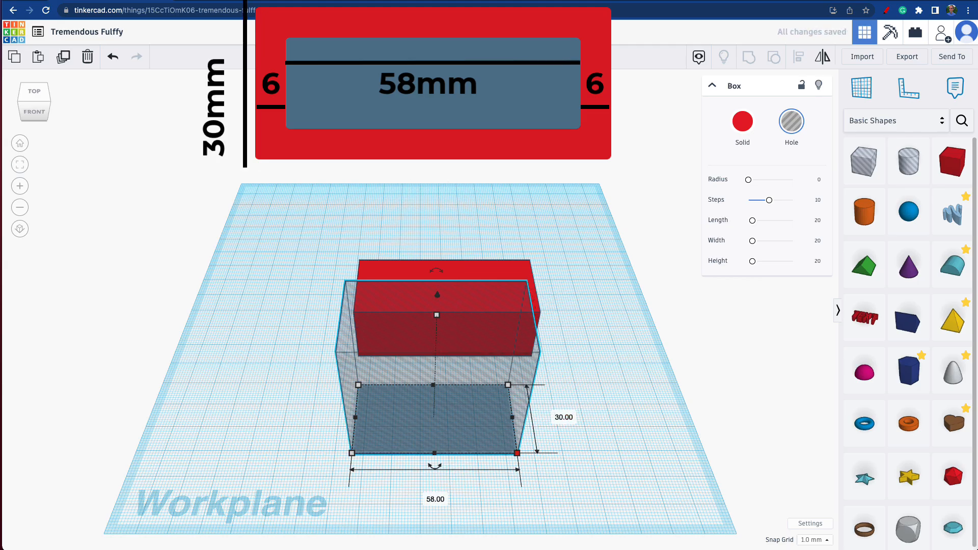
# Step: Reduce the box hole's depth to 18 mm to allow 6 mm walls
pyautogui.click(560, 417)
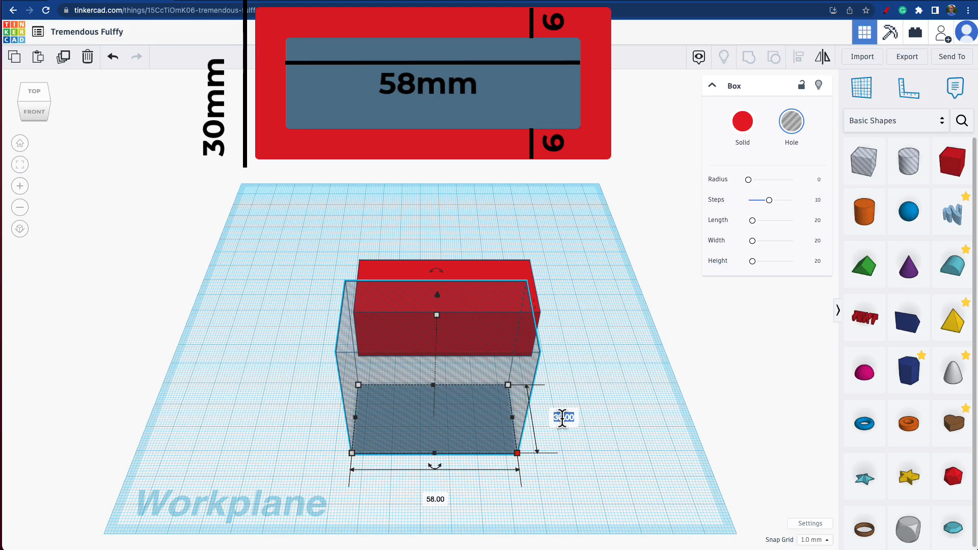
pyautogui.write('18')
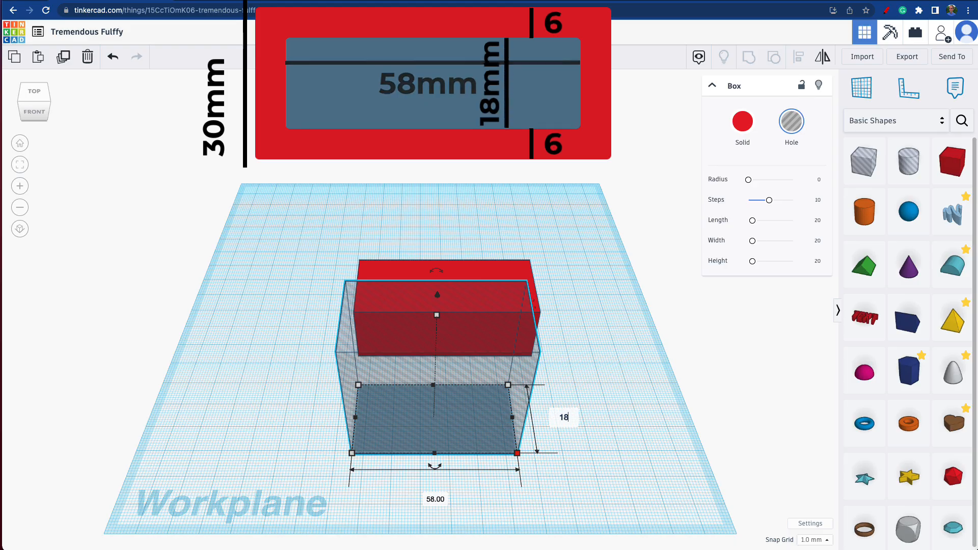
pyautogui.press('Return')
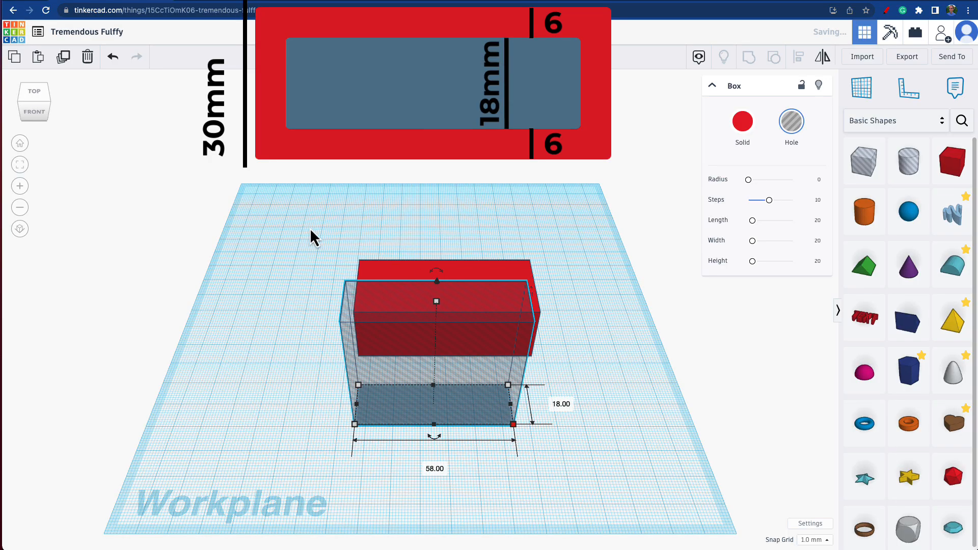
# Step: Align the box hole and the red box on their centres in both horizontal directions
pyautogui.moveTo(310, 228); pyautogui.dragTo(657, 481)
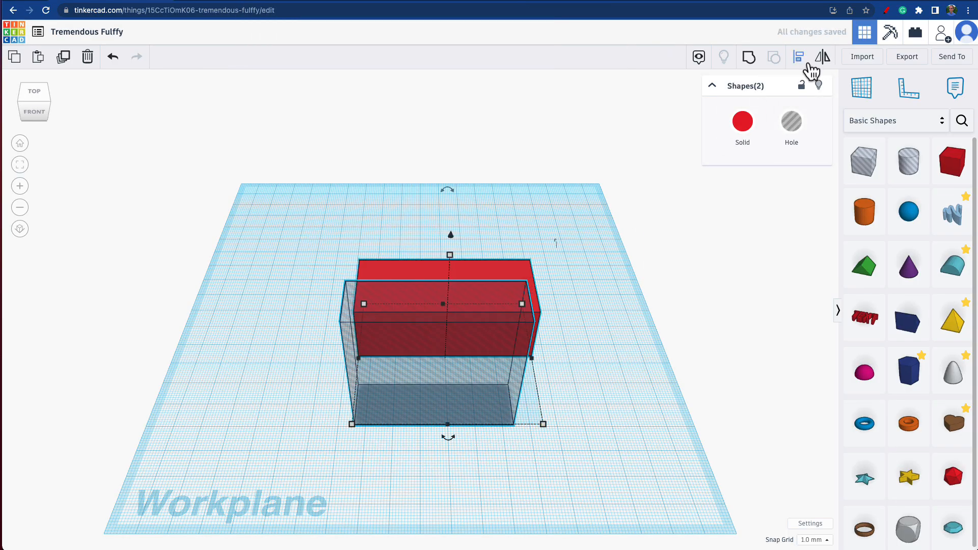
pyautogui.click(800, 60)
pyautogui.click(448, 438)
pyautogui.click(345, 360)
pyautogui.click(298, 327)
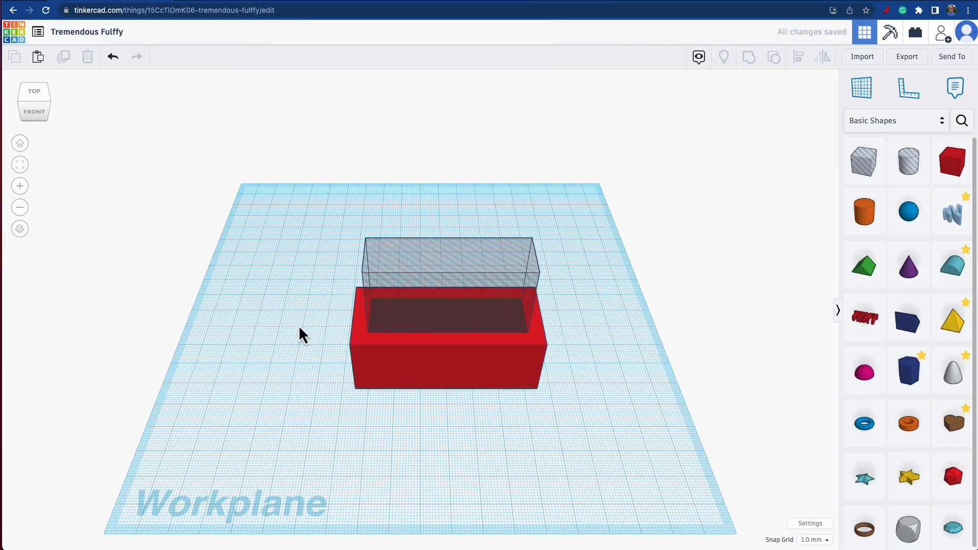
# Step: Group the red box with the box hole to cut a rectangular opening through it
pyautogui.moveTo(247, 251); pyautogui.dragTo(556, 389)
pyautogui.click(748, 58)
pyautogui.click(702, 174)
pyautogui.moveTo(606, 294); pyautogui.dragTo(629, 332, button='right')
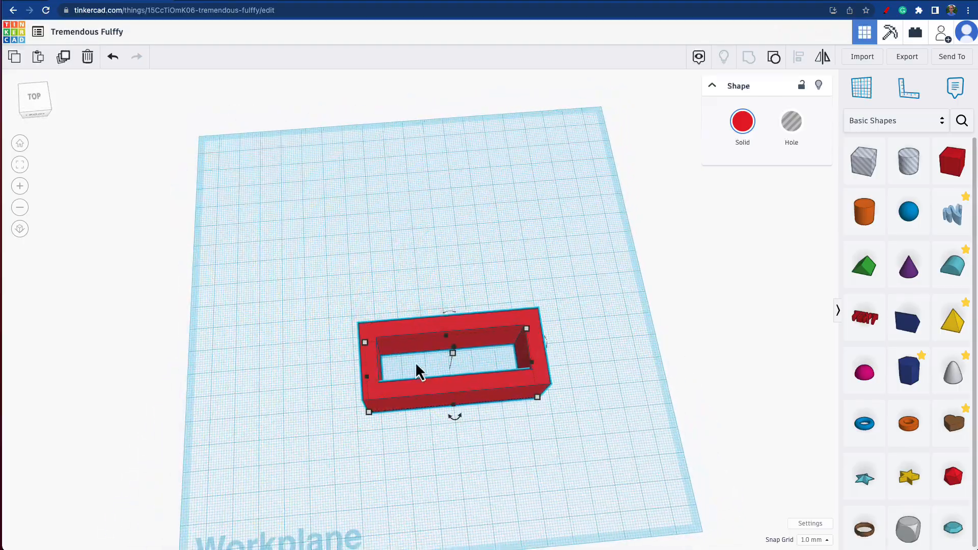
# Step: Ungroup the hollow red frame into its separate solid and hole boxes
pyautogui.moveTo(341, 402); pyautogui.dragTo(419, 426, button='right')
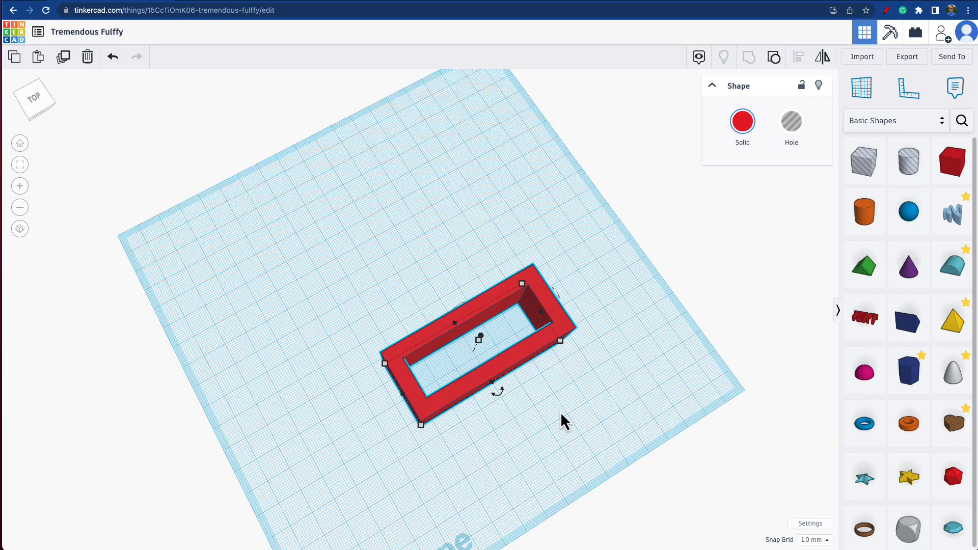
pyautogui.moveTo(596, 406); pyautogui.dragTo(536, 402, button='right')
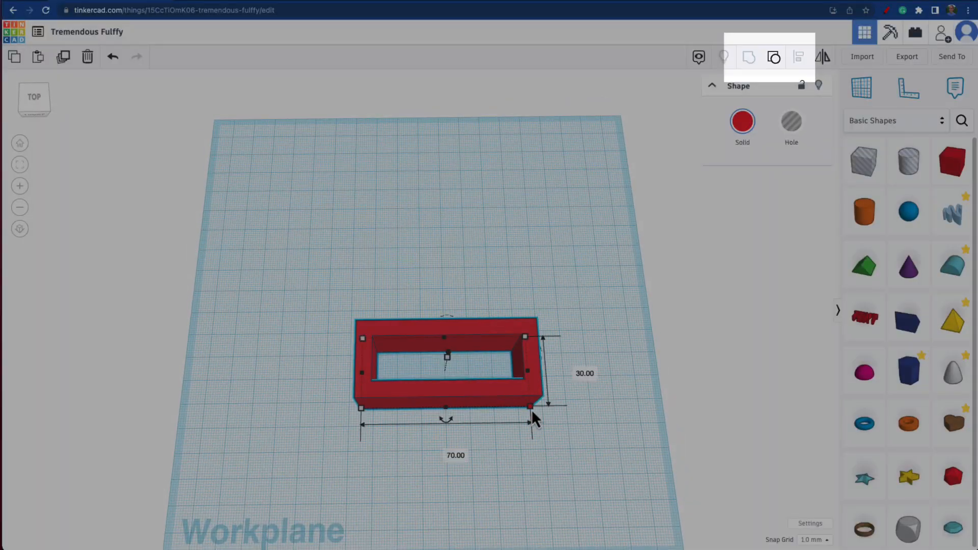
pyautogui.click(772, 58)
pyautogui.click(566, 416)
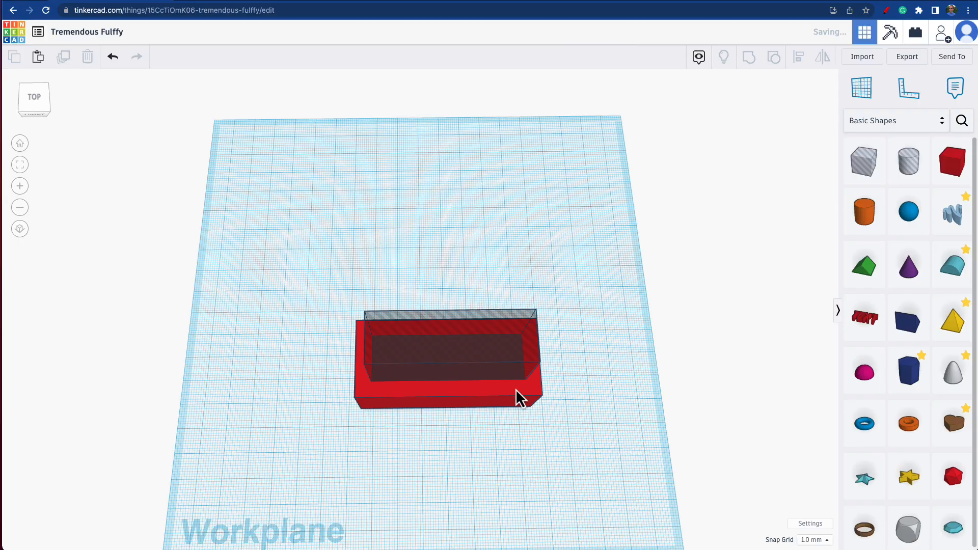
# Step: Set the solid red box's depth to 35 mm, keeping the hole box separate
pyautogui.click(472, 400)
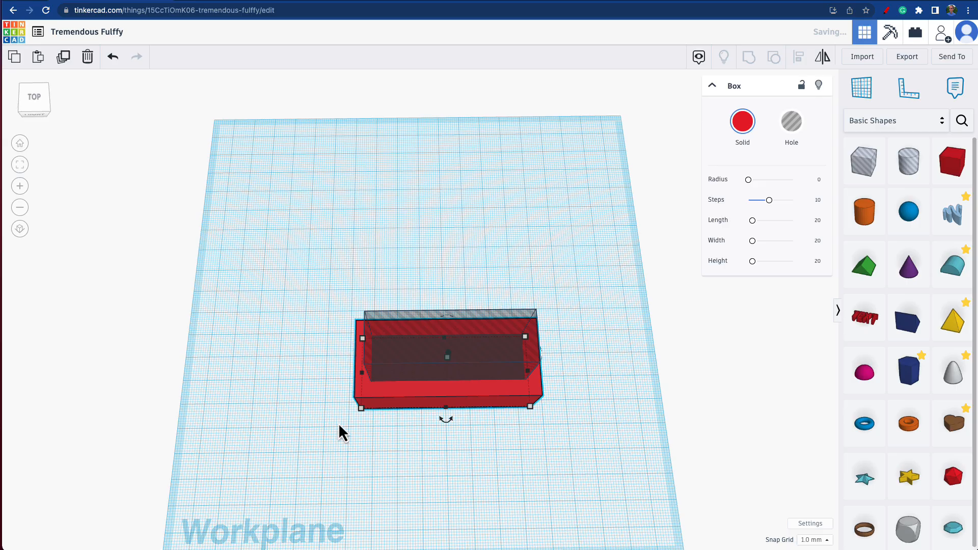
pyautogui.moveTo(338, 423); pyautogui.dragTo(423, 415, button='right')
pyautogui.moveTo(415, 422)
pyautogui.click(352, 414)
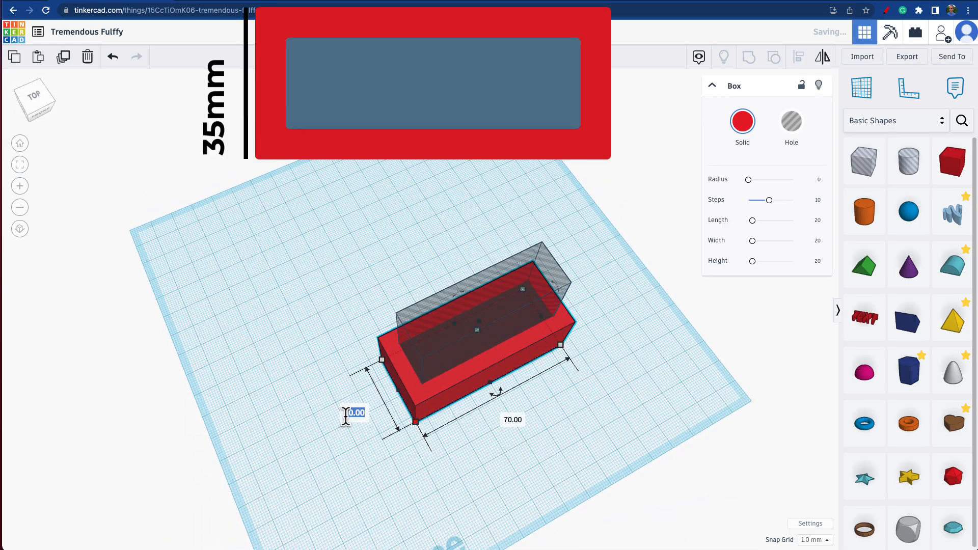
pyautogui.write('35')
pyautogui.press('Return')
# Step: Set the box hole's width to 70 mm, and reduce it to 60 mm for 5 mm side walls
pyautogui.click(432, 348)
pyautogui.moveTo(423, 402)
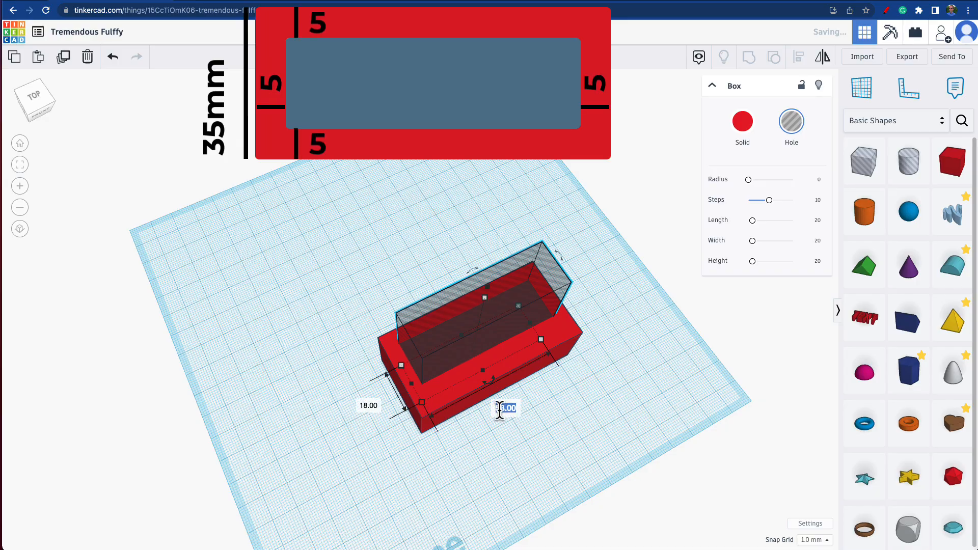
pyautogui.write('70')
pyautogui.press('Return')
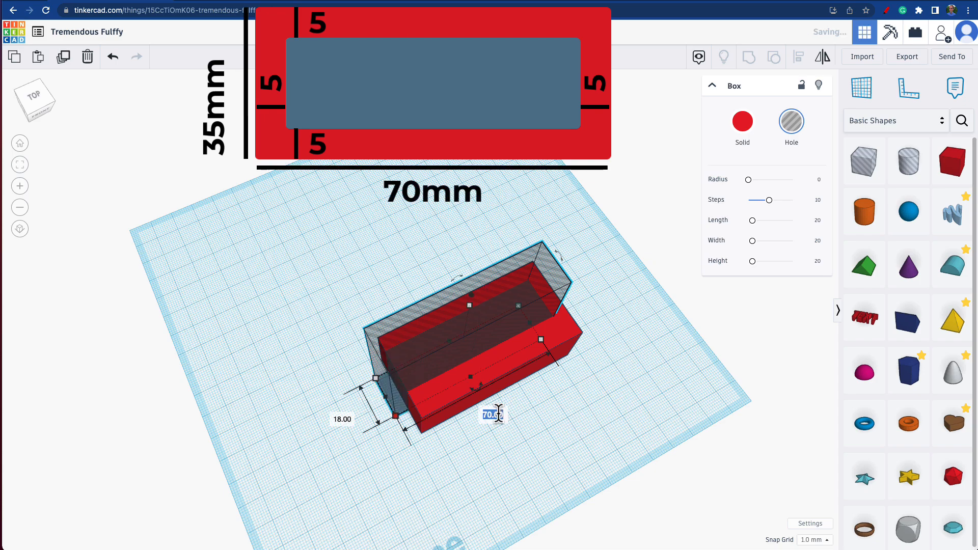
pyautogui.write('60')
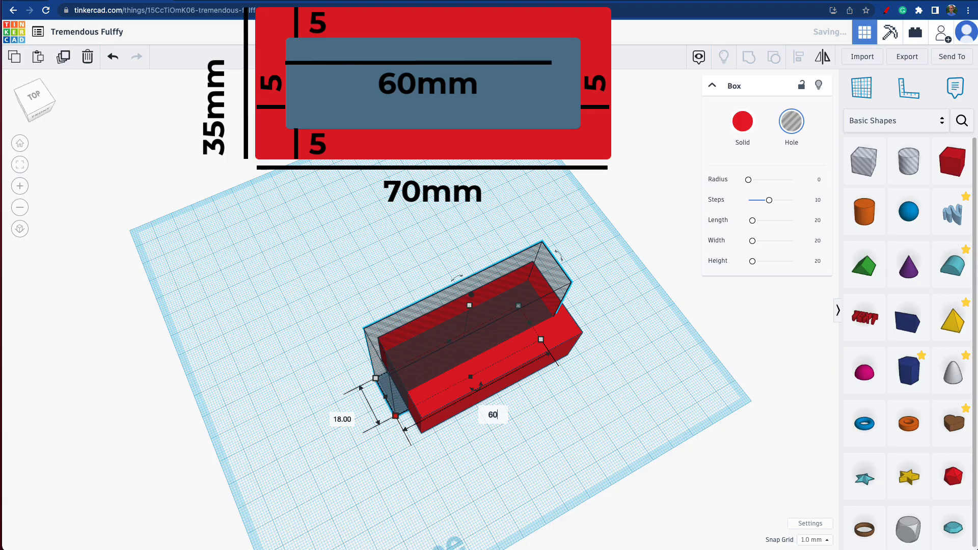
pyautogui.press('Return')
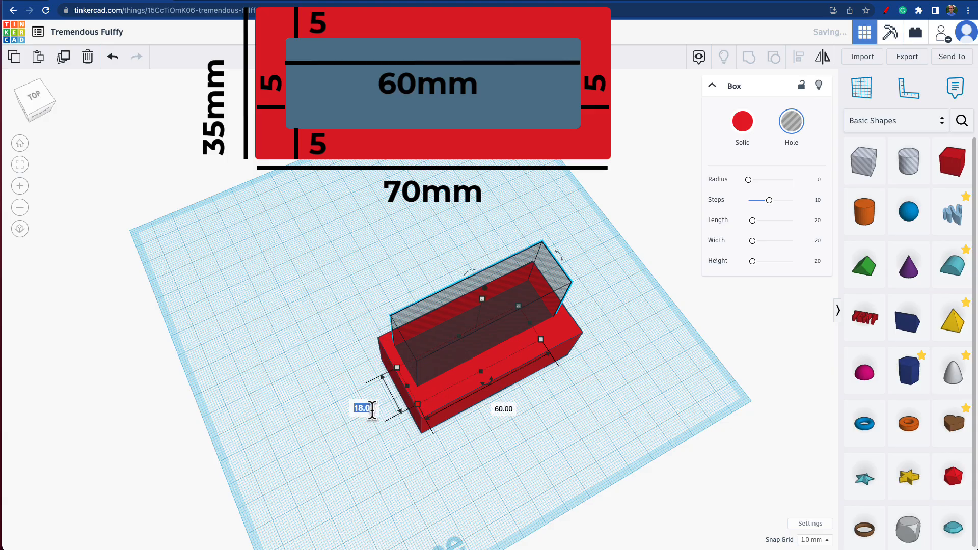
# Step: Set the box hole's depth to 35 mm, and reduce it to 25 mm for 5 mm walls
pyautogui.write('35')
pyautogui.press('Return')
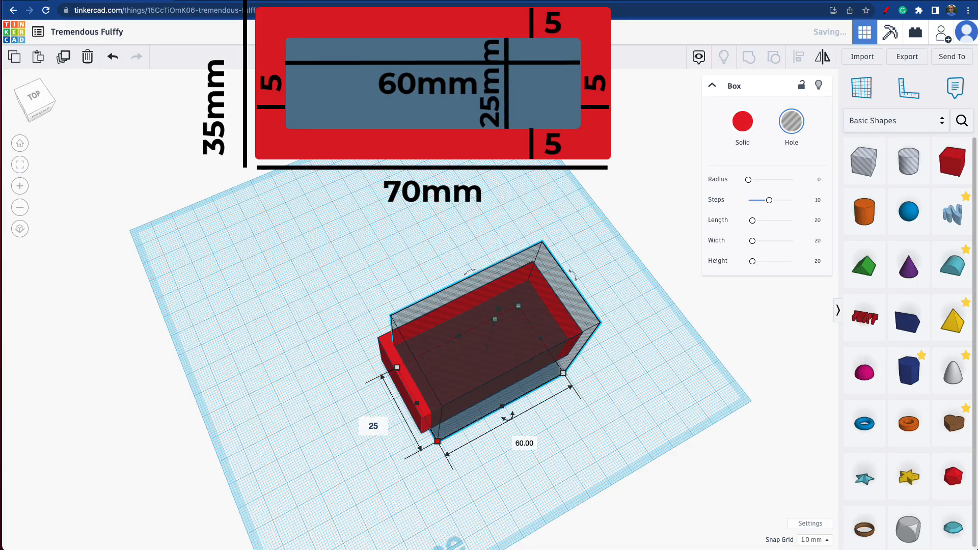
pyautogui.press('Return')
pyautogui.click(508, 481)
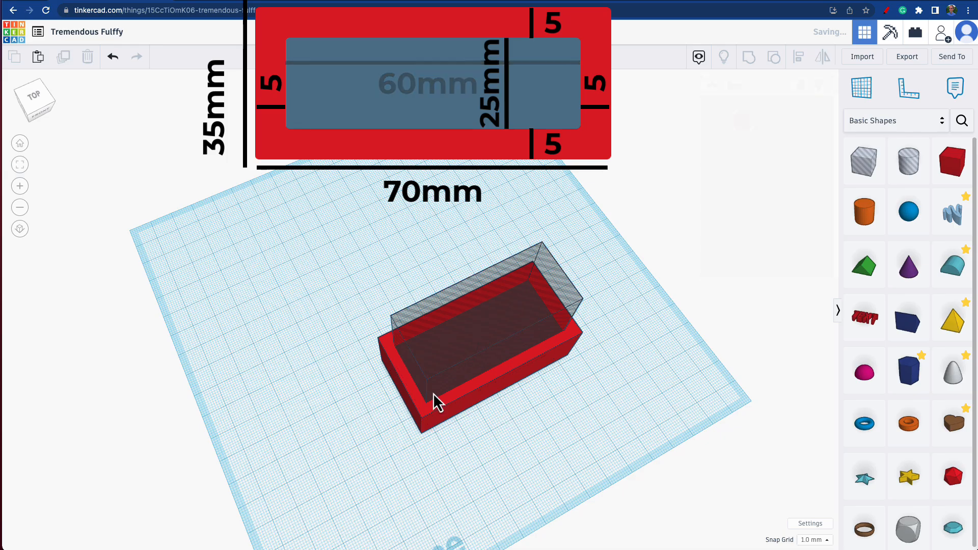
# Step: Align the hole box to the middle of the solid red box in both width and depth
pyautogui.moveTo(328, 289); pyautogui.dragTo(635, 427)
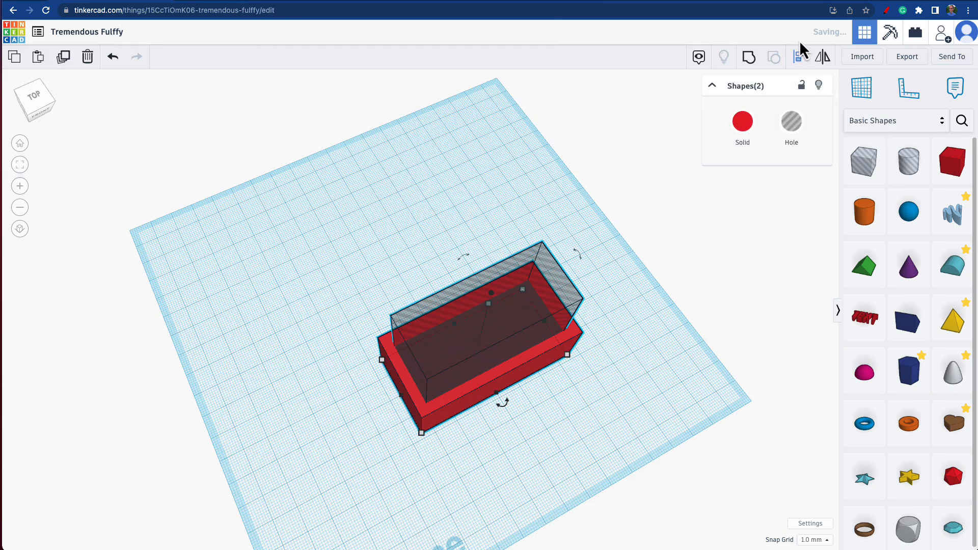
pyautogui.click(800, 57)
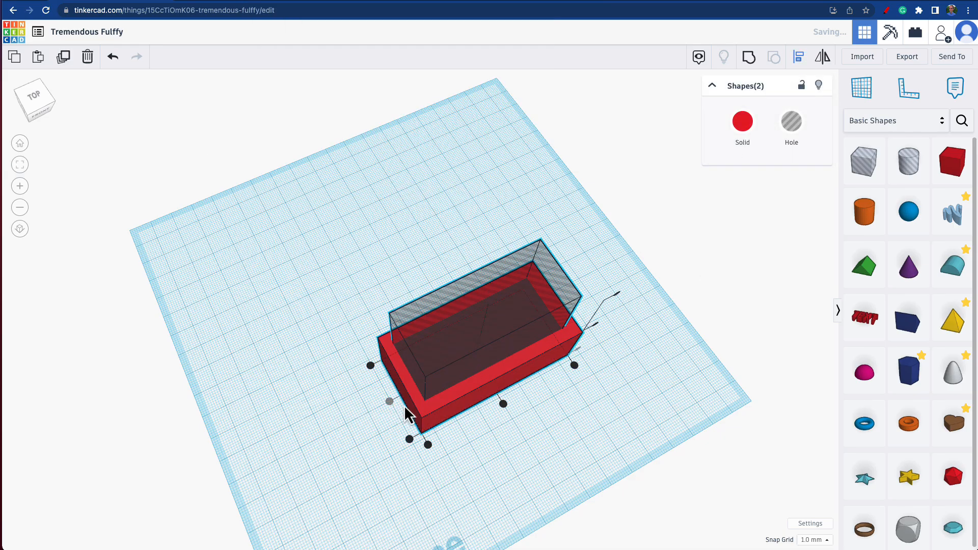
pyautogui.click(504, 405)
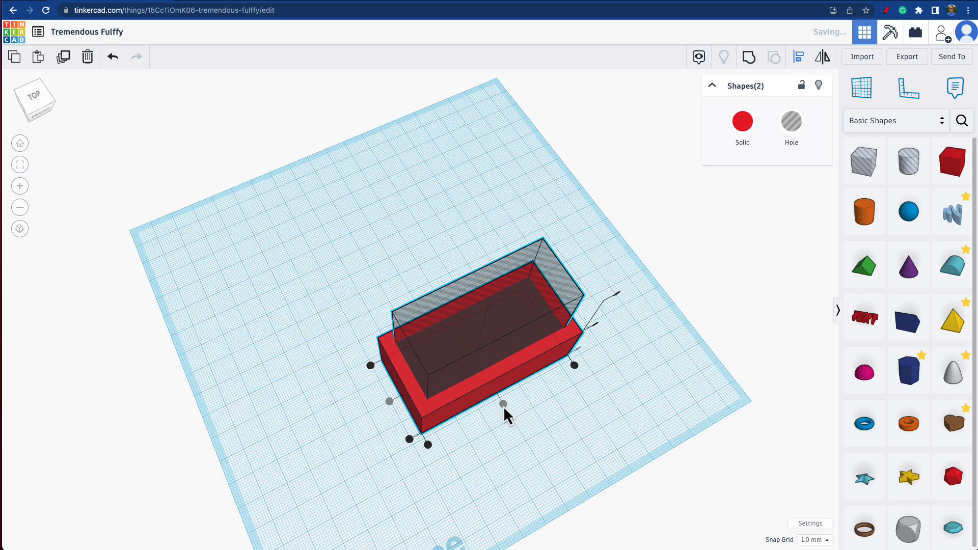
pyautogui.click(554, 435)
pyautogui.moveTo(554, 436); pyautogui.dragTo(510, 415, button='right')
# Step: Group the solid red box and the hole box to cut the rectangular opening
pyautogui.moveTo(304, 256); pyautogui.dragTo(625, 477)
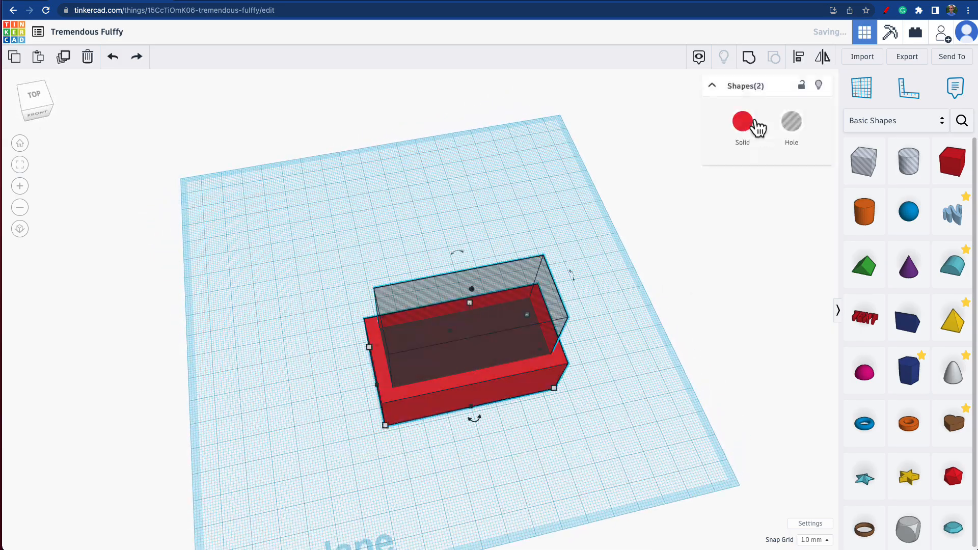
pyautogui.click(745, 59)
pyautogui.moveTo(592, 350); pyautogui.dragTo(572, 354, button='right')
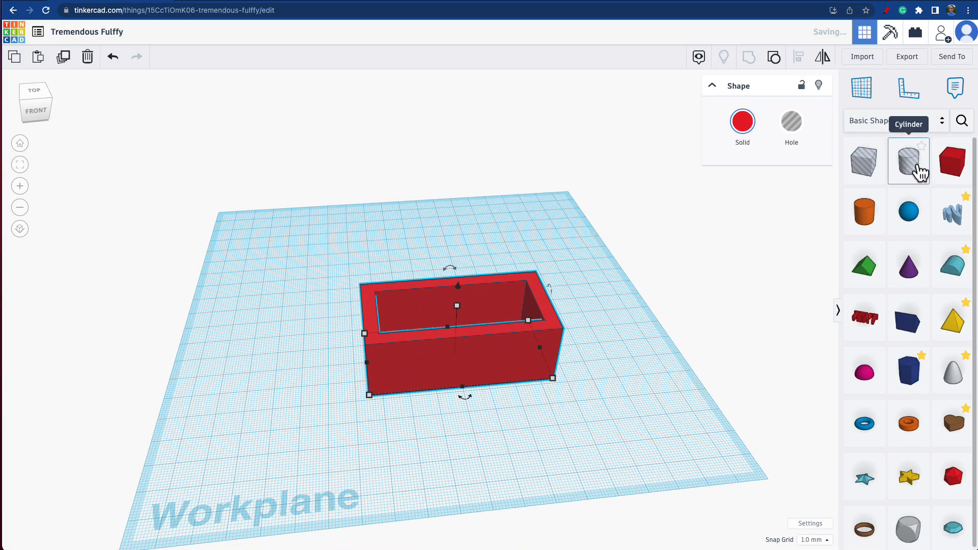
# Step: Place a cylinder hole beside the red frame and set its width and depth to 12 mm
pyautogui.moveTo(909, 164); pyautogui.dragTo(594, 413)
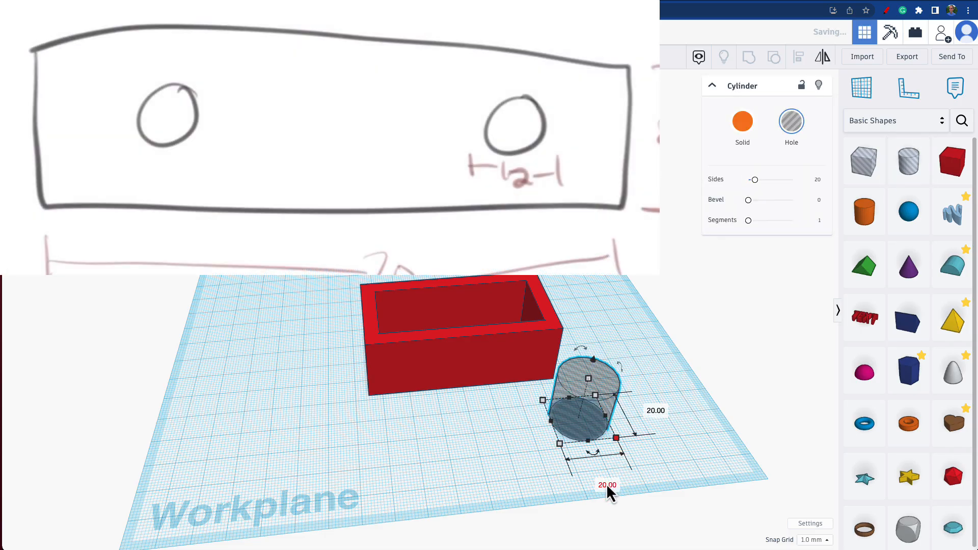
pyautogui.click(606, 484)
pyautogui.write('12')
pyautogui.press('Tab')
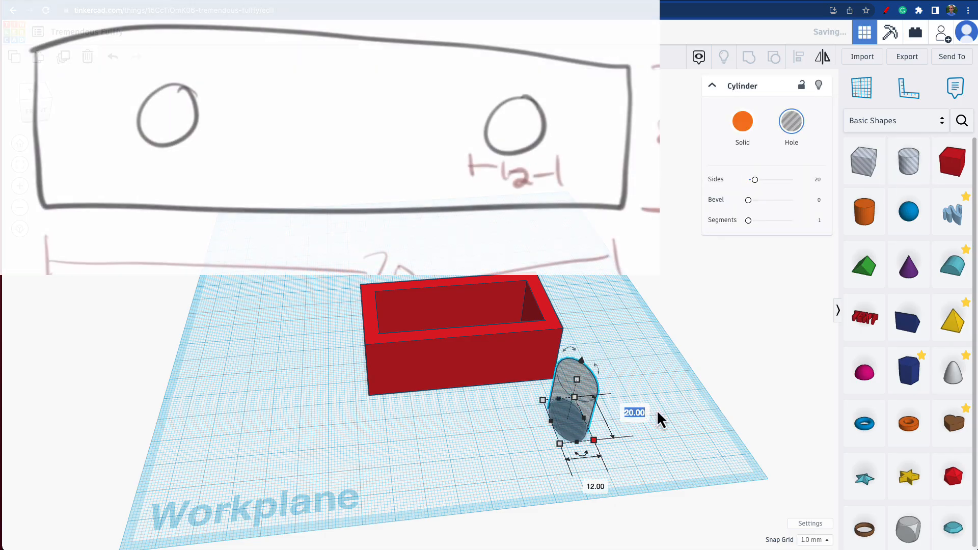
pyautogui.write('12')
pyautogui.press('Return')
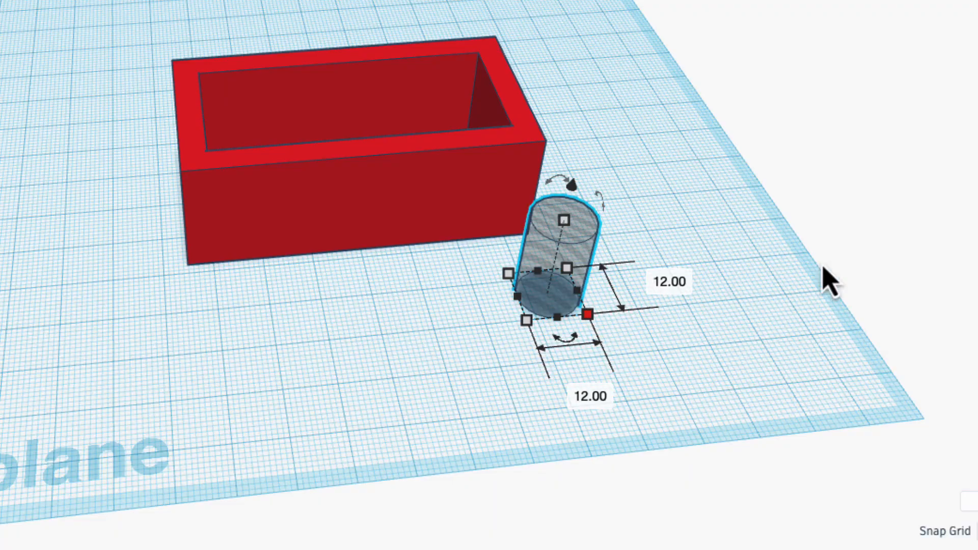
# Step: Rotate the cylinder hole 90° so it lies horizontally, pointing towards the frame's long front wall
pyautogui.moveTo(605, 216)
pyautogui.moveTo(606, 217); pyautogui.dragTo(612, 325)
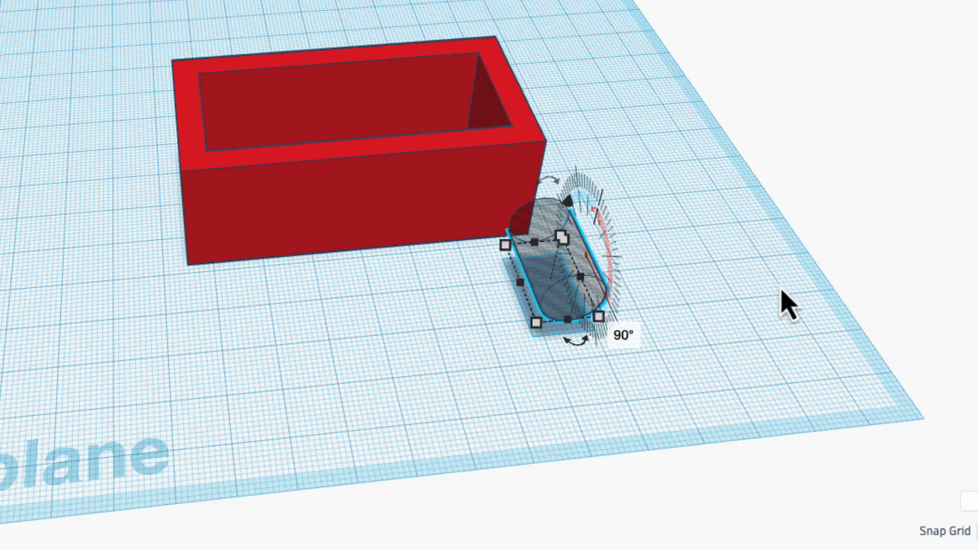
pyautogui.click(714, 306)
# Step: Move the cylinder hole in front of the frame, lengthen it to 51 mm and push it through both long walls near the left end
pyautogui.moveTo(563, 259); pyautogui.dragTo(411, 228)
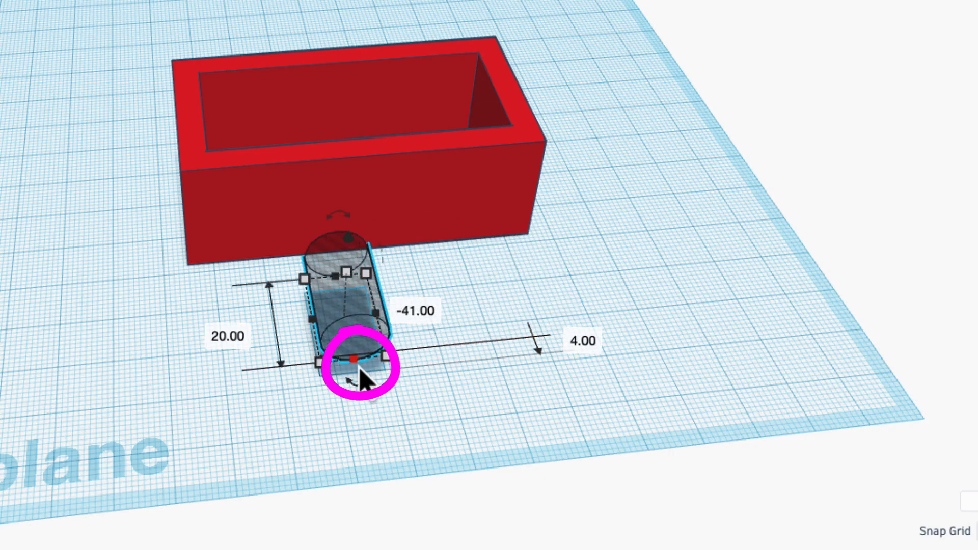
pyautogui.moveTo(359, 368); pyautogui.dragTo(400, 517)
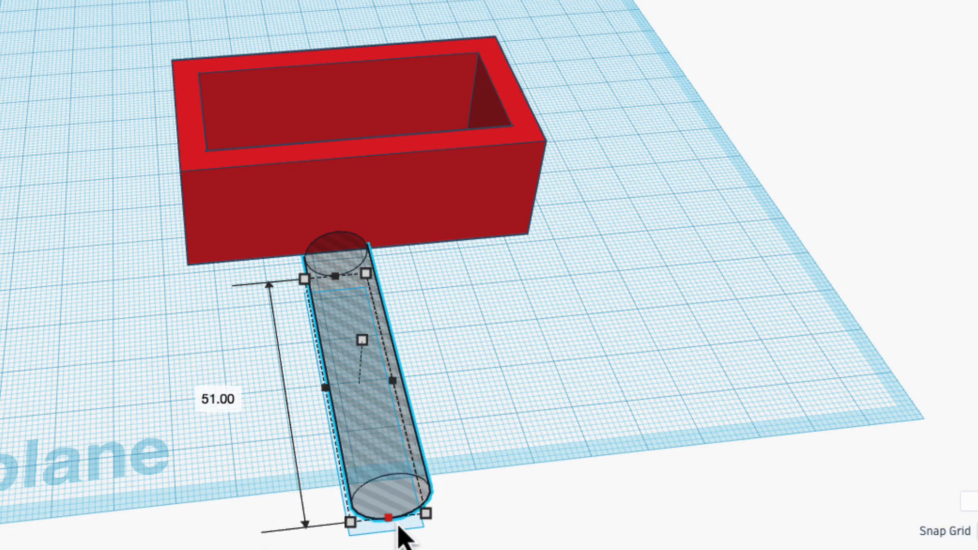
pyautogui.moveTo(389, 454); pyautogui.dragTo(368, 332)
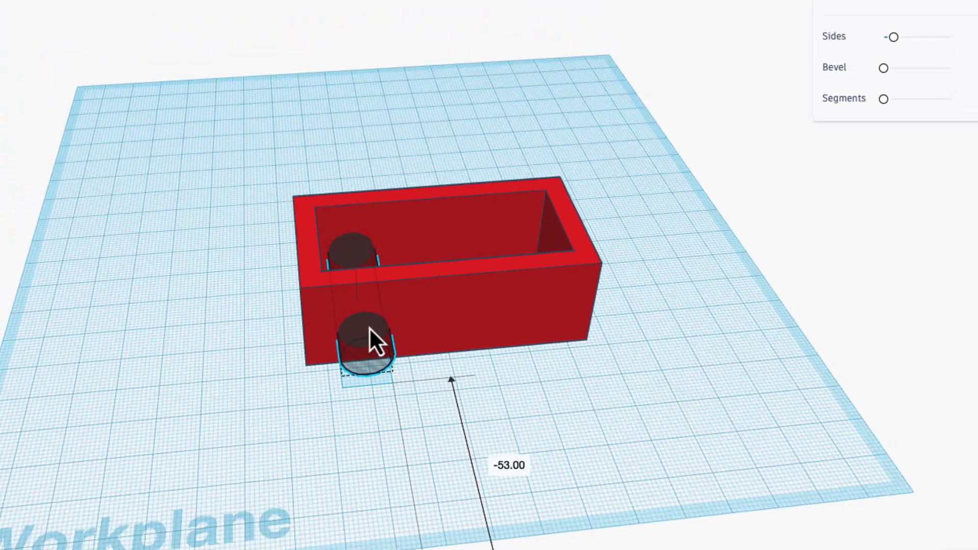
pyautogui.moveTo(428, 309); pyautogui.dragTo(722, 236, button='right')
pyautogui.moveTo(588, 224); pyautogui.dragTo(151, 267, button='right')
pyautogui.moveTo(493, 272); pyautogui.dragTo(369, 255, button='right')
pyautogui.scroll(2, 369, 255)
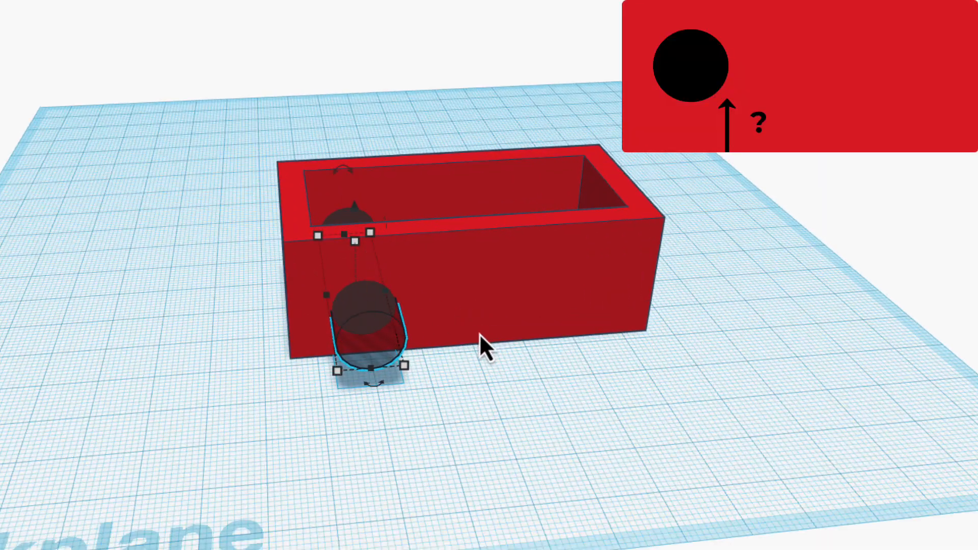
# Step: Drop the cylinder hole onto the workplane, and raise it slightly so it passes through the walls above their base
pyautogui.press('d')
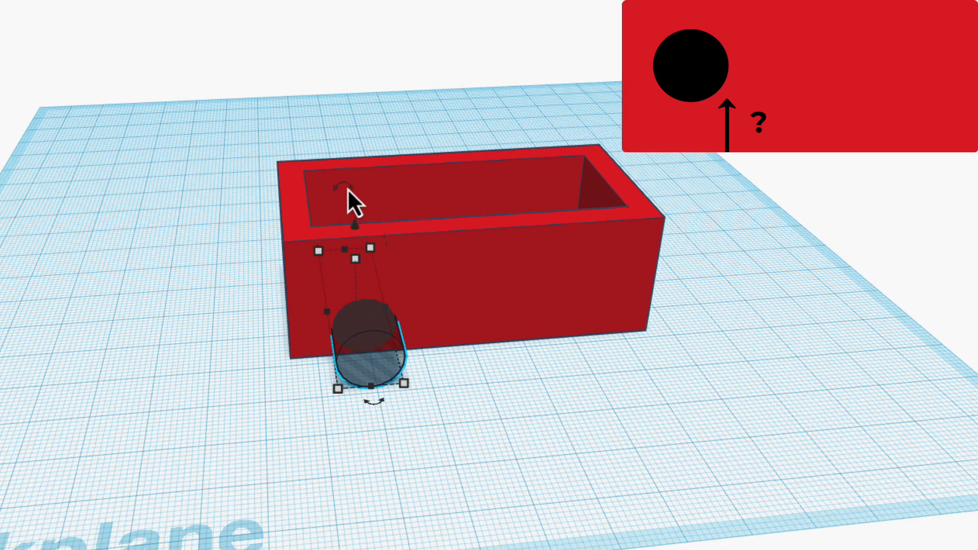
pyautogui.moveTo(354, 228); pyautogui.dragTo(353, 209)
pyautogui.click(518, 442)
pyautogui.moveTo(518, 442)
pyautogui.mouseDown(button='right')
pyautogui.moveTo(517, 402)
pyautogui.moveTo(555, 357)
pyautogui.moveTo(512, 352)
pyautogui.moveTo(489, 465)
pyautogui.moveTo(498, 513)
pyautogui.mouseUp(button='right')
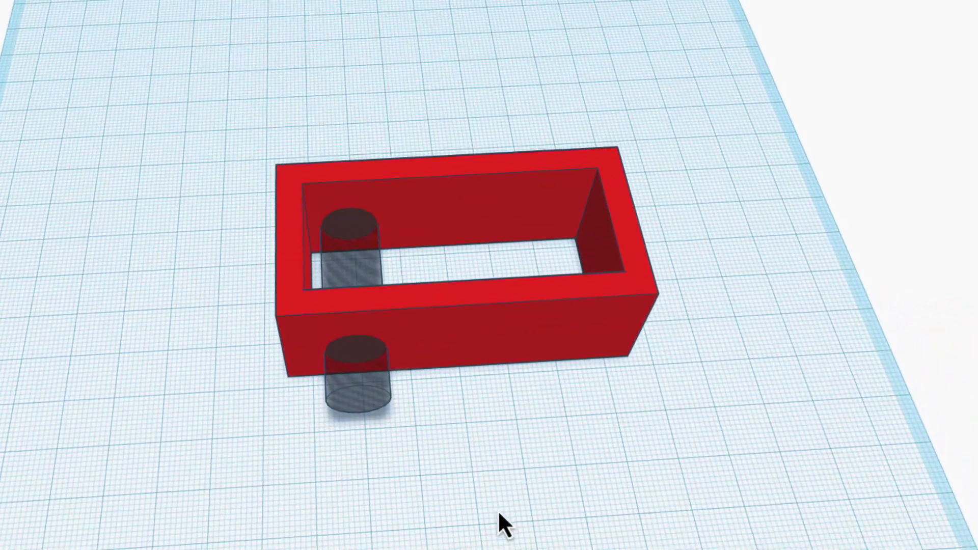
# Step: Duplicate the cylinder hole and shift the copy along the frame towards its right end
pyautogui.click(354, 257)
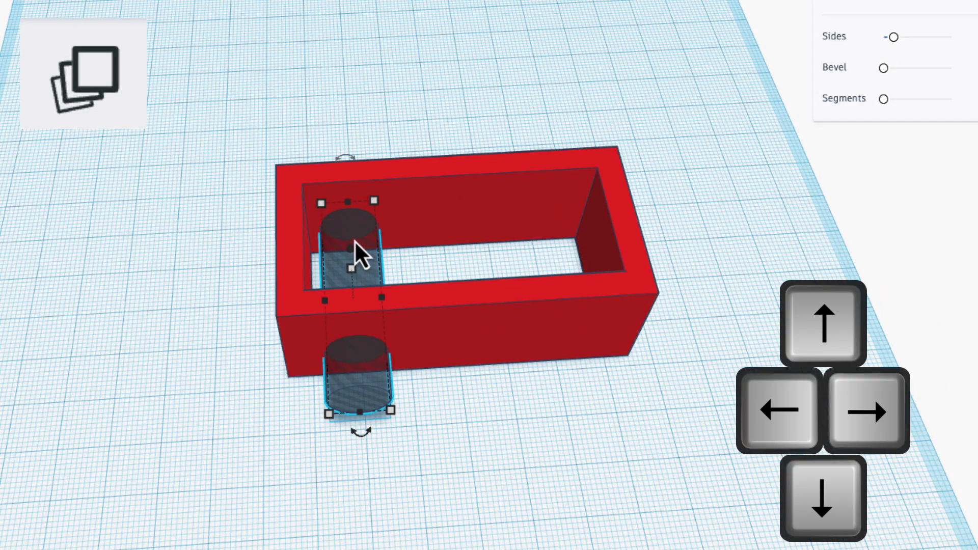
pyautogui.press('Right')
pyautogui.press('Right')
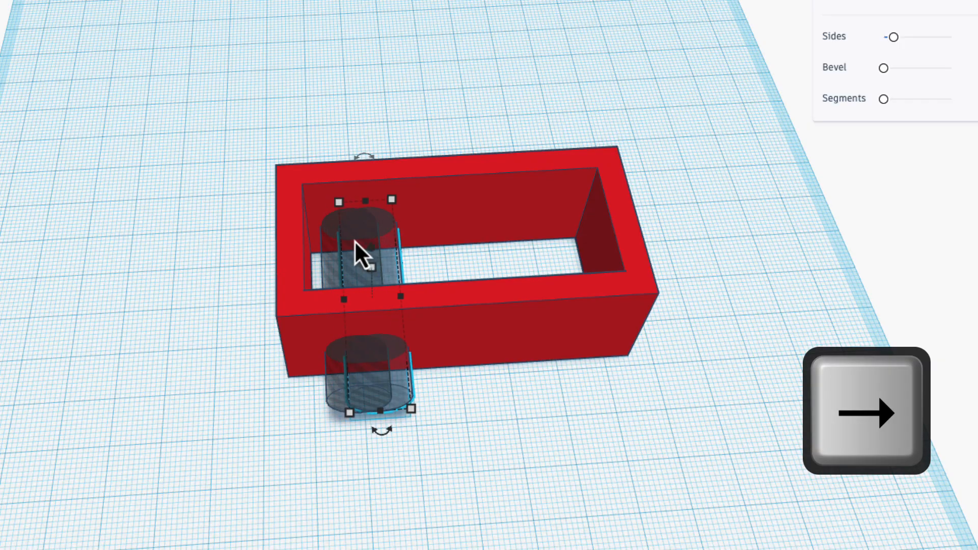
pyautogui.press('Right')
pyautogui.press('Right')
pyautogui.press('Right')
pyautogui.press('Right')
pyautogui.press('Right')
pyautogui.press('Right')
pyautogui.press('Right')
pyautogui.press('Right')
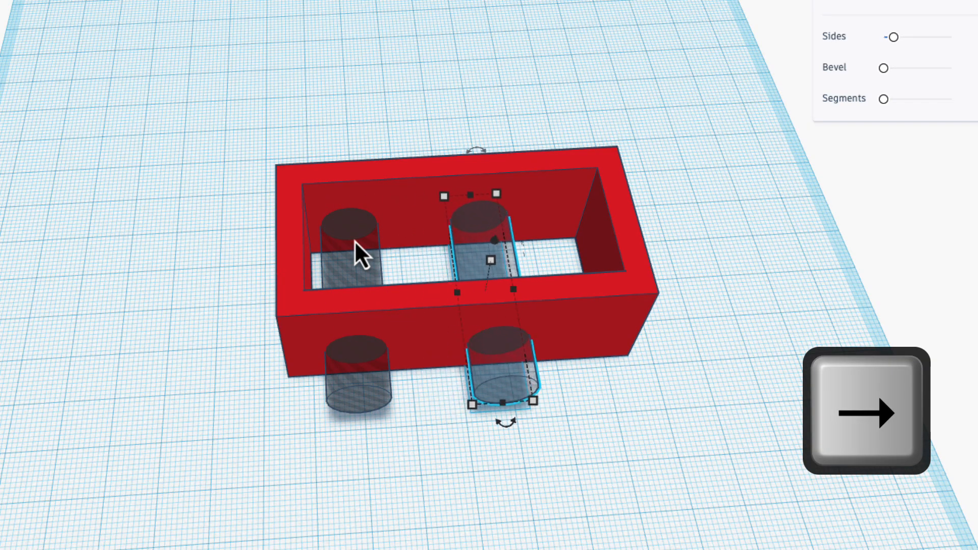
pyautogui.press('Right')
pyautogui.press('Right')
pyautogui.press('Right')
pyautogui.press('Right')
pyautogui.moveTo(354, 240); pyautogui.dragTo(646, 372, button='right')
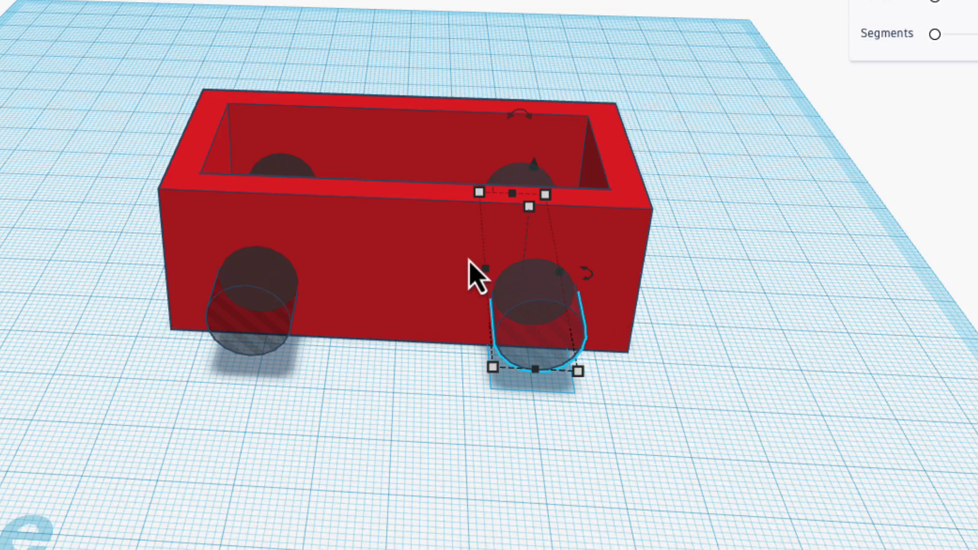
# Step: Align the second cylinder hole flush with the frame's right end, using the red frame as the fixed reference
pyautogui.keyDown('shift'); pyautogui.click(402, 257); pyautogui.keyUp('shift')
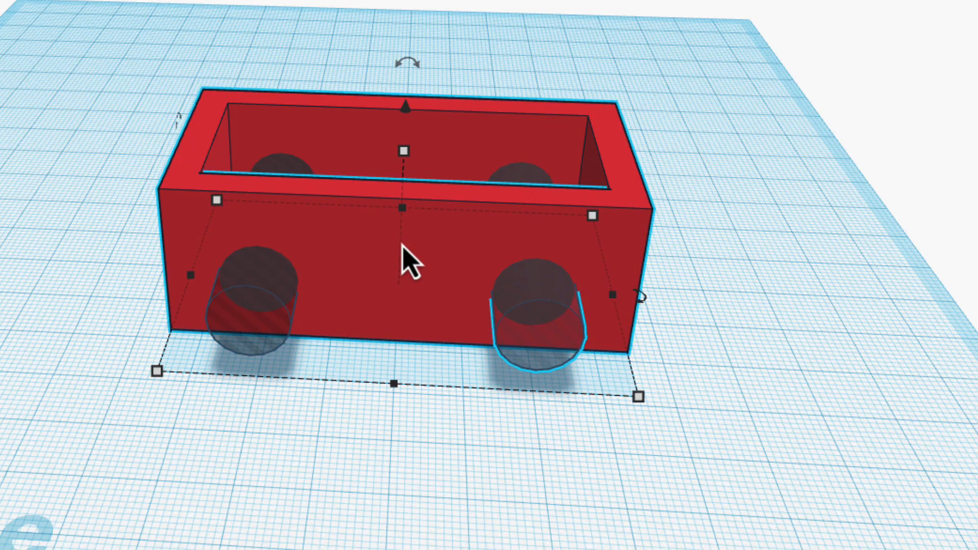
pyautogui.keyDown('shift'); pyautogui.click(543, 326); pyautogui.keyUp('shift')
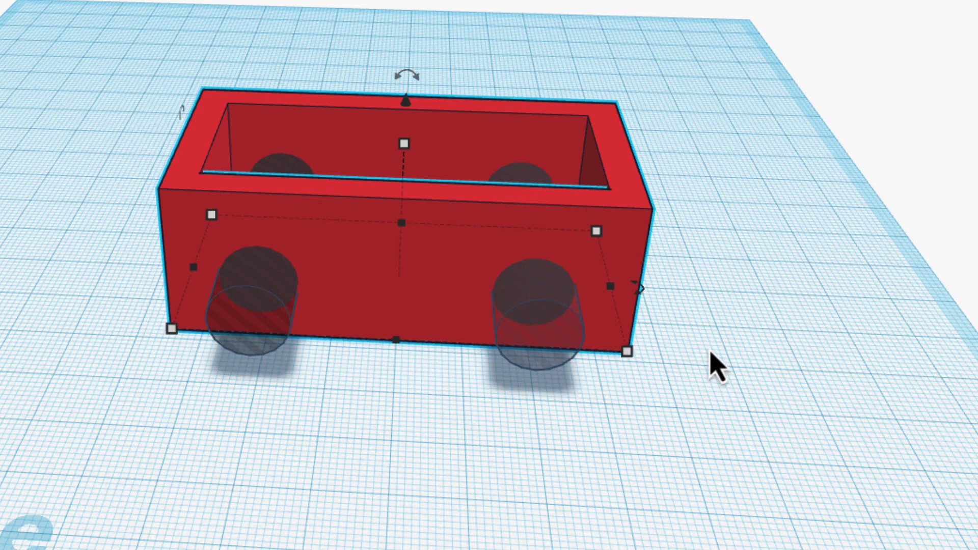
pyautogui.keyDown('shift'); pyautogui.click(551, 353); pyautogui.keyUp('shift')
pyautogui.press('l')
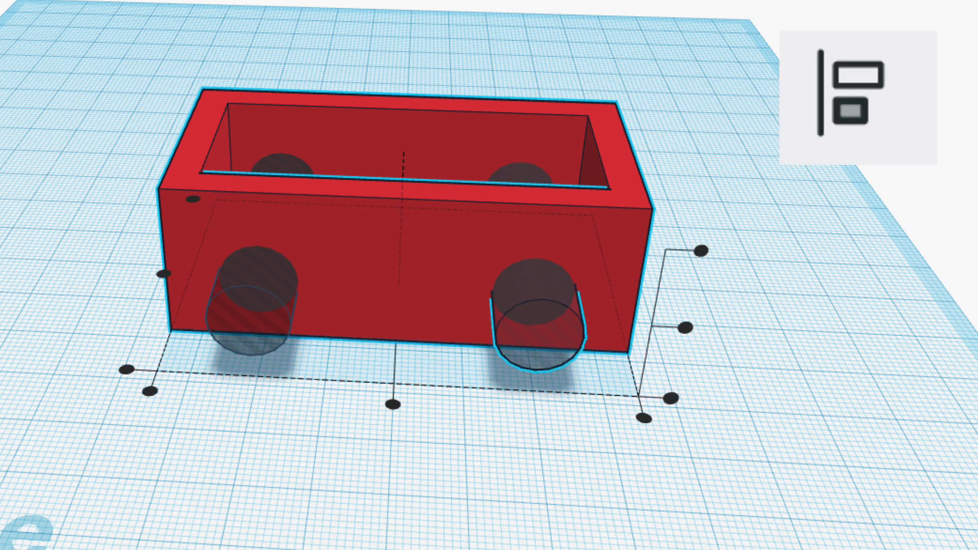
pyautogui.click(582, 224)
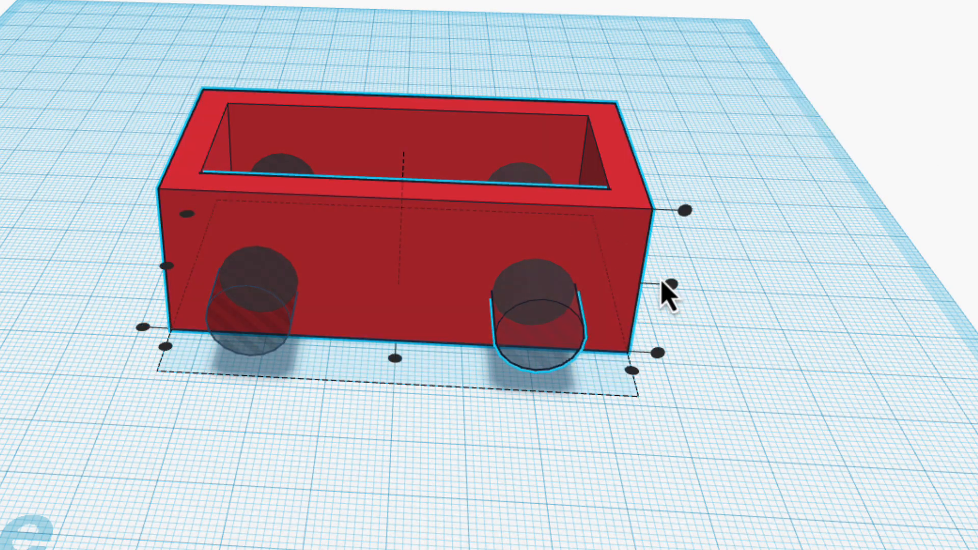
pyautogui.click(631, 372)
pyautogui.click(799, 428)
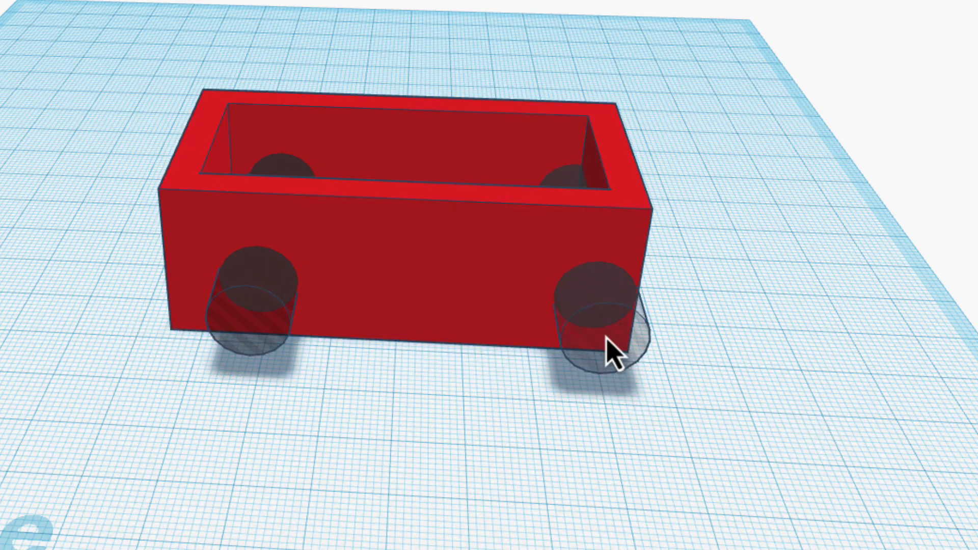
# Step: Move the second cylinder hole 10 mm inward from the frame's right end, with its front-to-back offset set to 0
pyautogui.click(580, 363)
pyautogui.moveTo(599, 333); pyautogui.dragTo(533, 358)
pyautogui.click(607, 402)
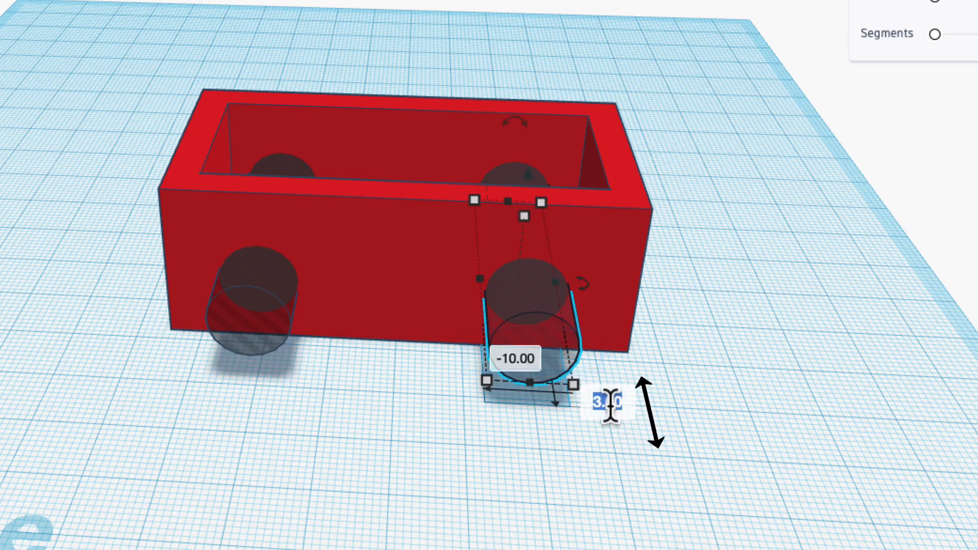
pyautogui.write('0')
pyautogui.press('Return')
pyautogui.click(800, 407)
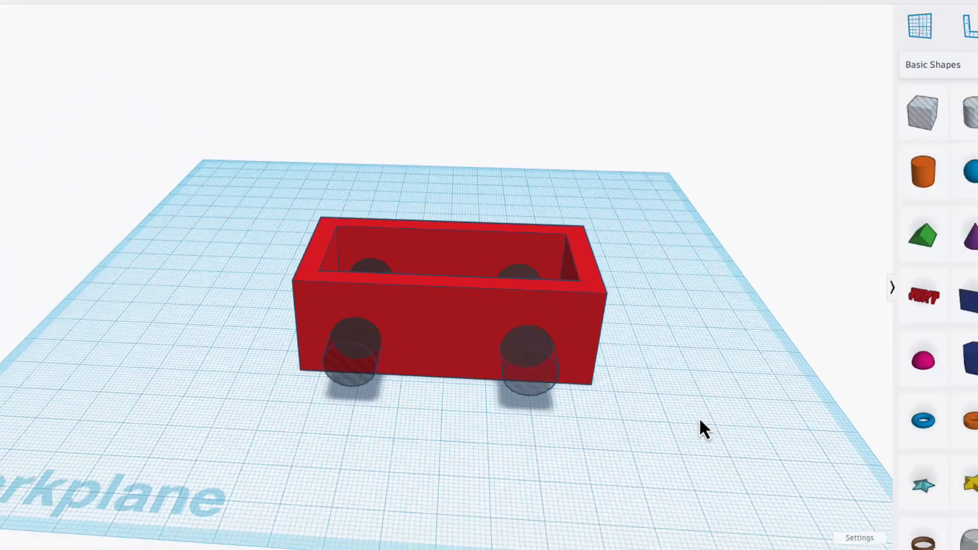
# Step: Place a ruler on the workplane at the frame's front-left bottom corner
pyautogui.moveTo(699, 419)
pyautogui.mouseDown(button='right')
pyautogui.moveTo(680, 443)
pyautogui.moveTo(701, 421)
pyautogui.mouseUp(button='right')
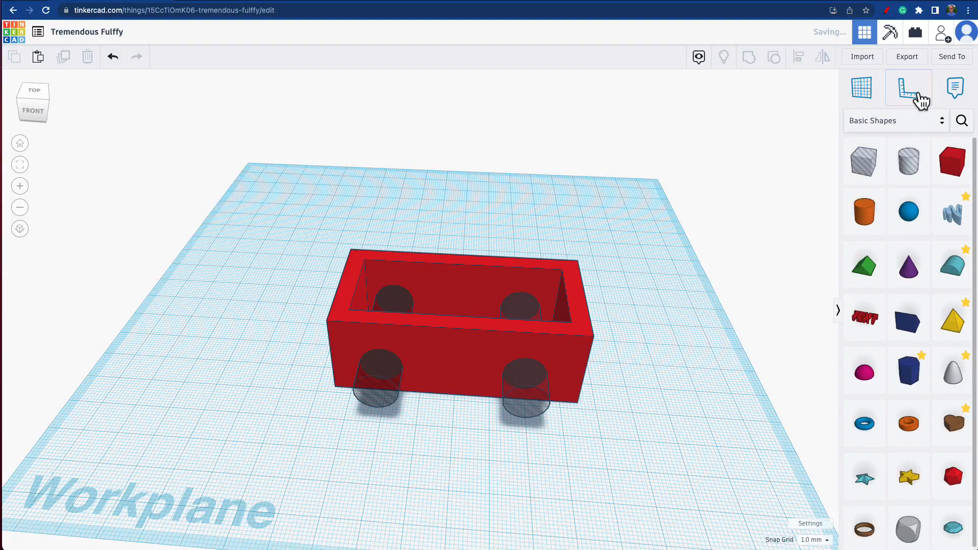
pyautogui.click(920, 97)
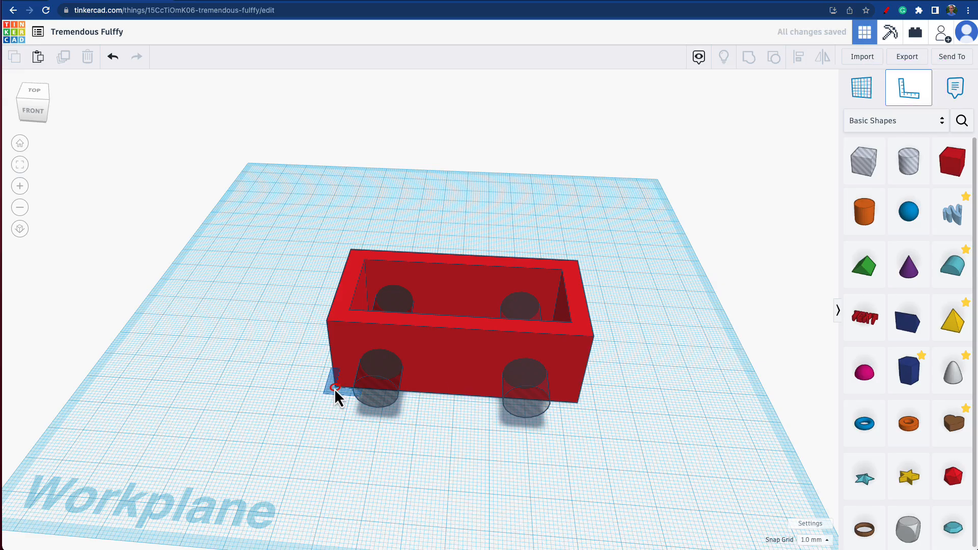
pyautogui.click(334, 389)
pyautogui.scroll(5, 333, 389)
pyautogui.scroll(2, 334, 391)
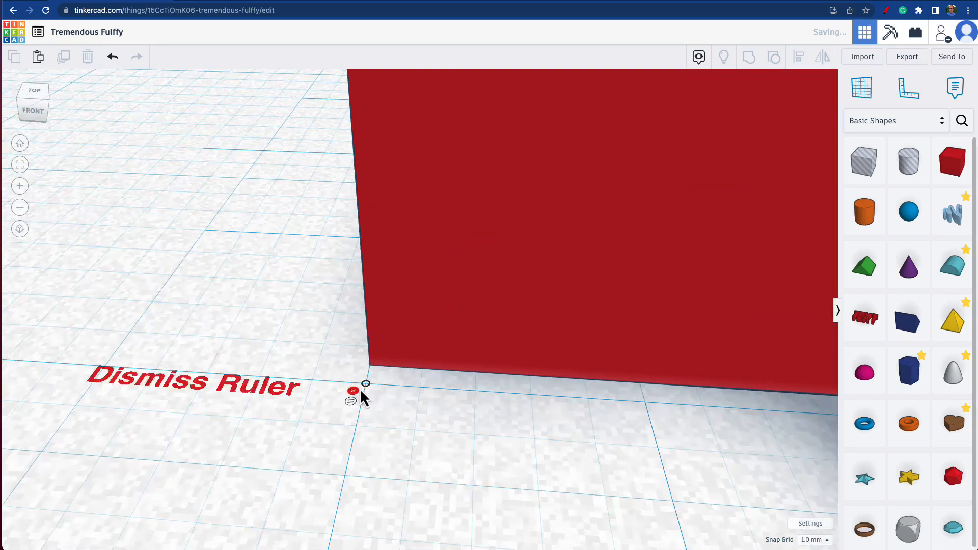
# Step: Try to line up the ruler's origin with the frame's corner using the 1.0 mm snap grid
pyautogui.moveTo(366, 384); pyautogui.dragTo(361, 448)
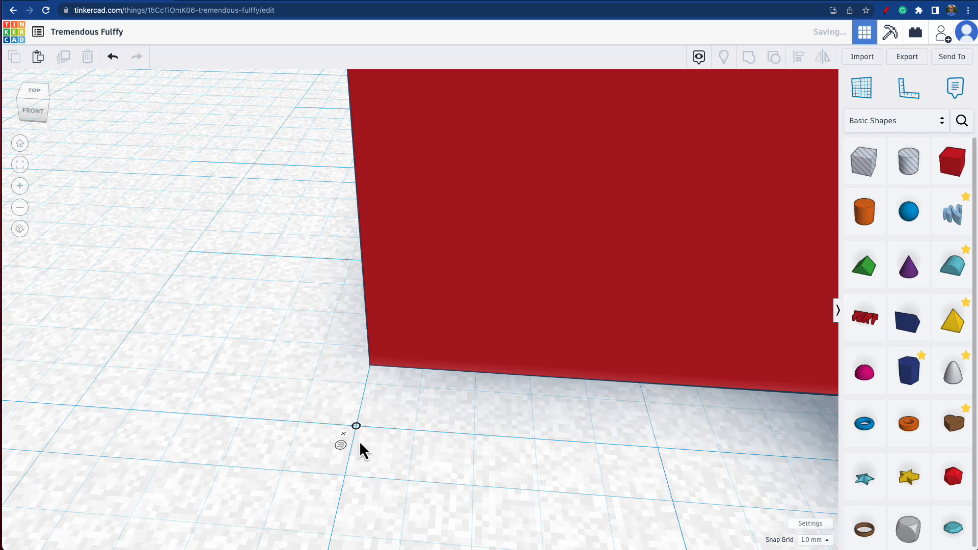
pyautogui.scroll(-5, 361, 441)
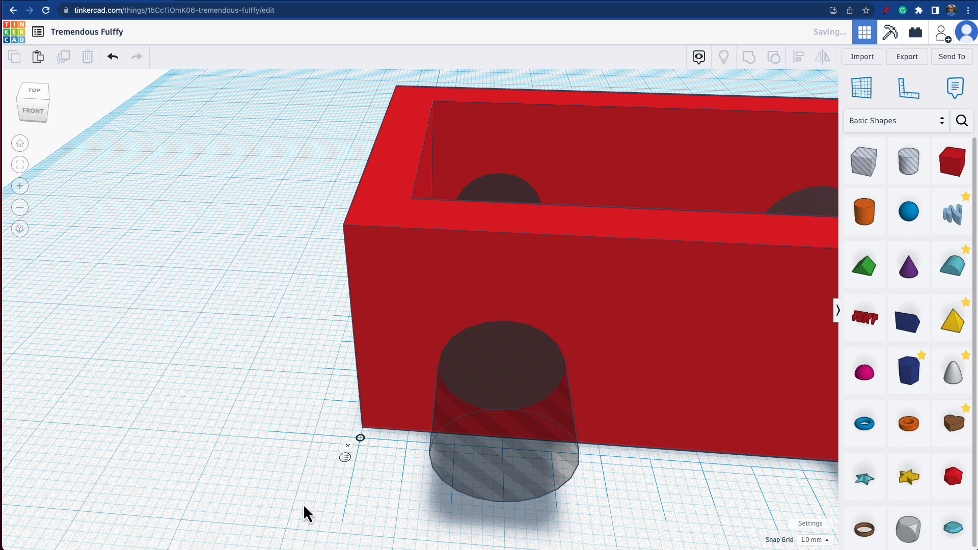
pyautogui.scroll(5, 356, 439)
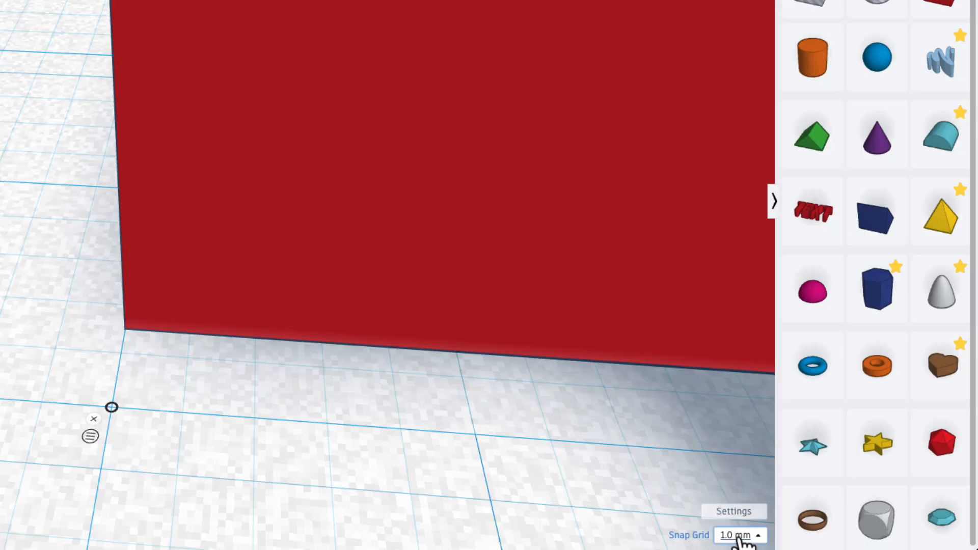
pyautogui.moveTo(113, 413)
pyautogui.mouseDown()
pyautogui.moveTo(167, 418)
pyautogui.moveTo(111, 410)
pyautogui.mouseUp()
pyautogui.scroll(-4, 110, 409)
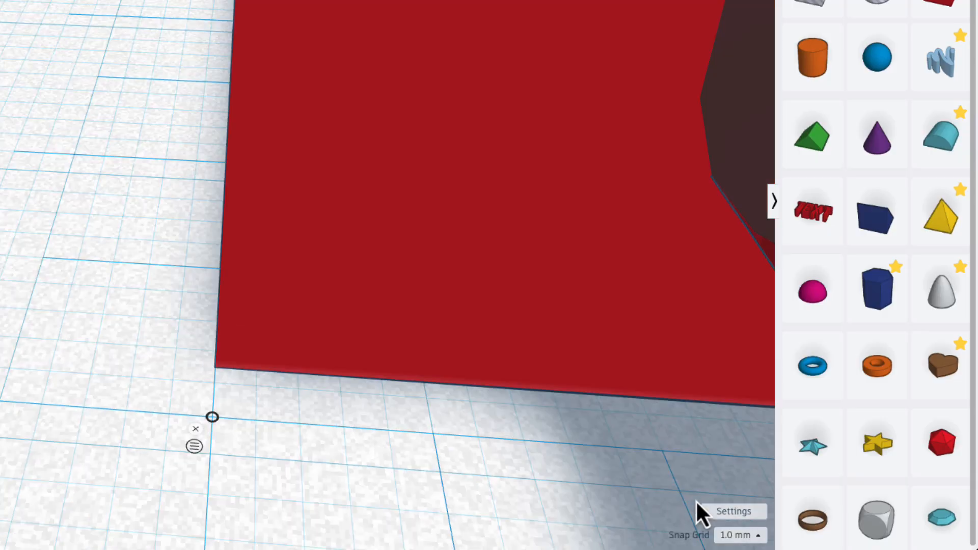
# Step: Set the snap grid to 0.1 mm and move the ruler's origin exactly onto the frame's front-left bottom corner
pyautogui.click(753, 541)
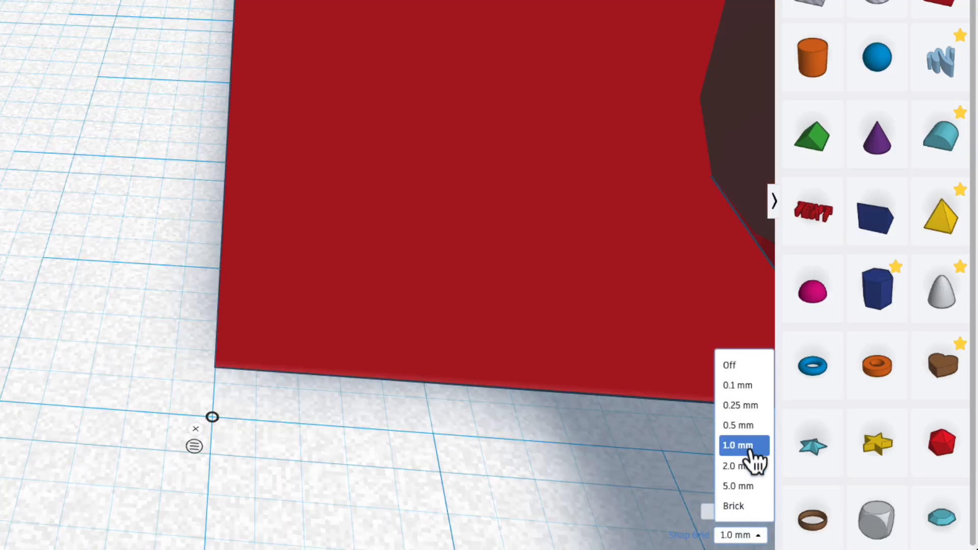
pyautogui.click(735, 391)
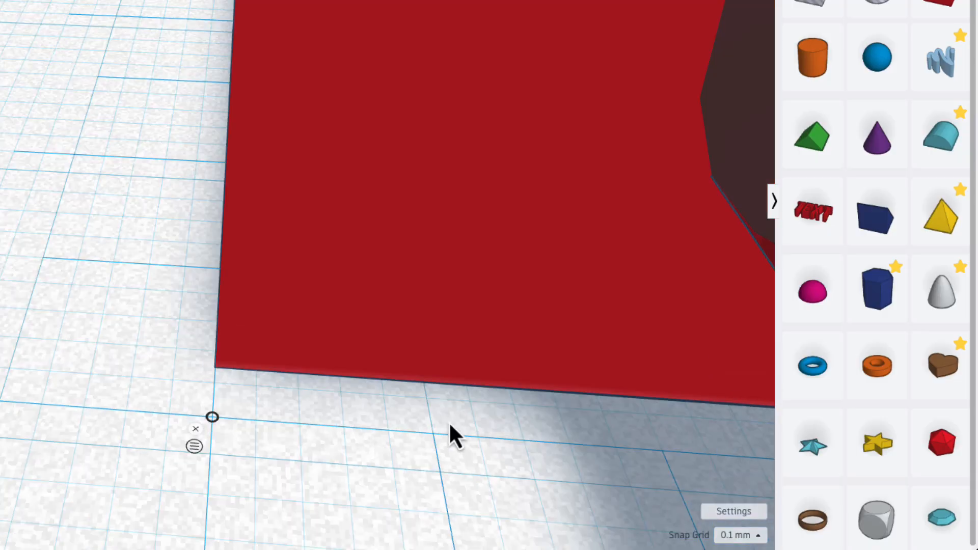
pyautogui.moveTo(213, 418); pyautogui.dragTo(216, 371)
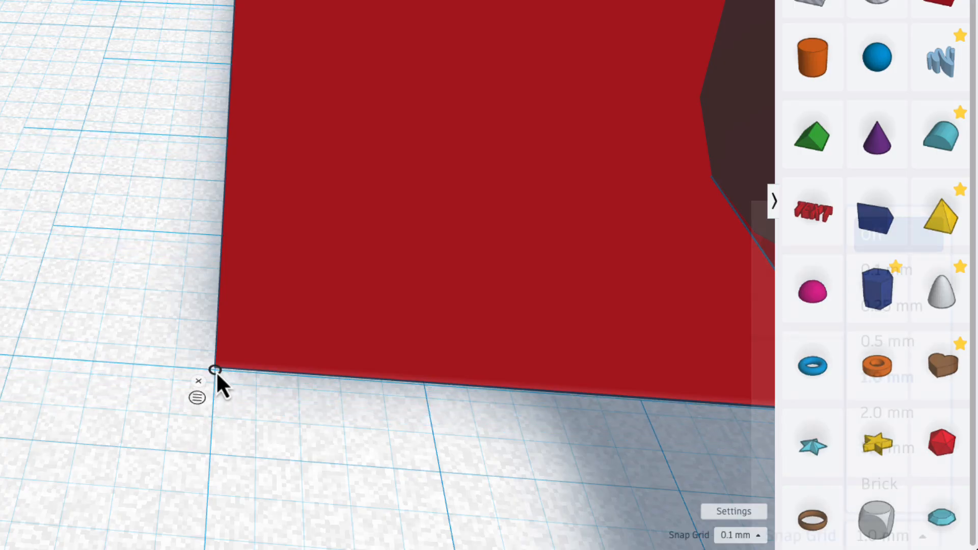
# Step: Nudge the ruler's origin onto the frame's front-left bottom corner and set the snap grid back to 1.0 mm
pyautogui.moveTo(215, 370); pyautogui.dragTo(216, 366)
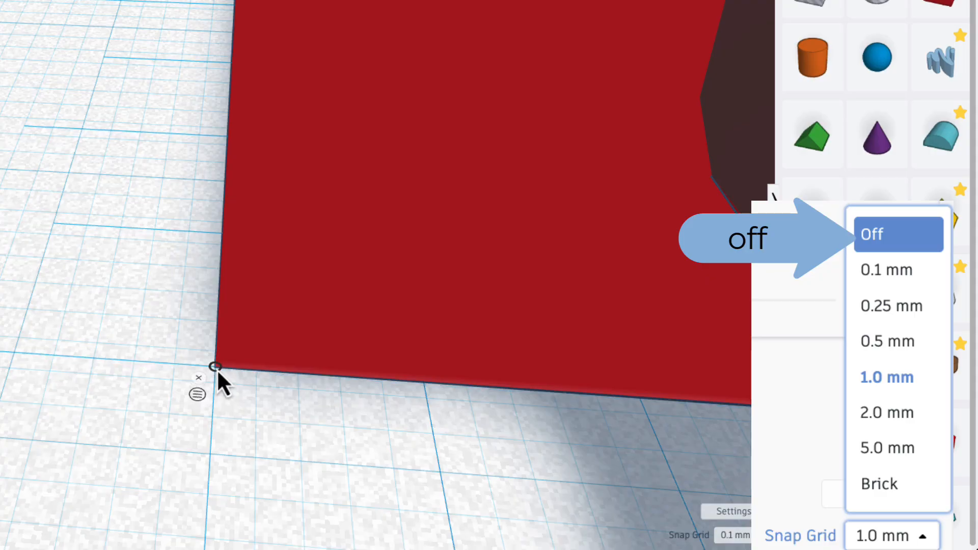
pyautogui.click(734, 536)
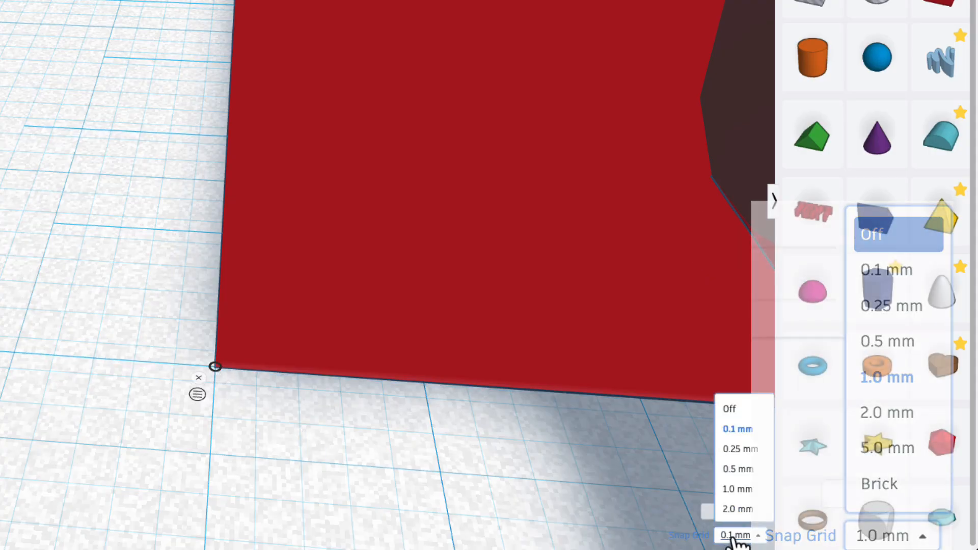
pyautogui.click(759, 446)
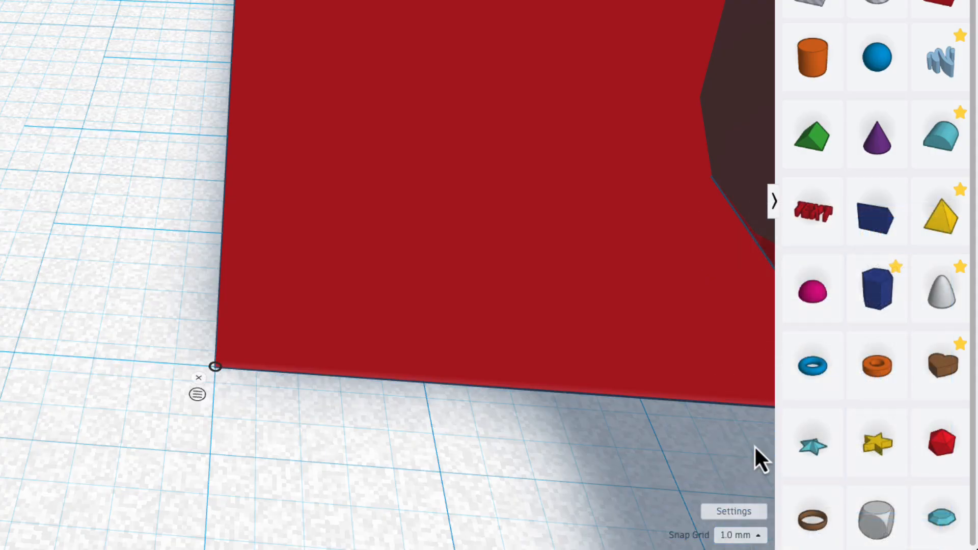
# Step: Try distances of 10 mm and 6 mm from the ruler's origin to the left cylinder hole
pyautogui.scroll(2, 549, 439)
pyautogui.scroll(-5, 549, 438)
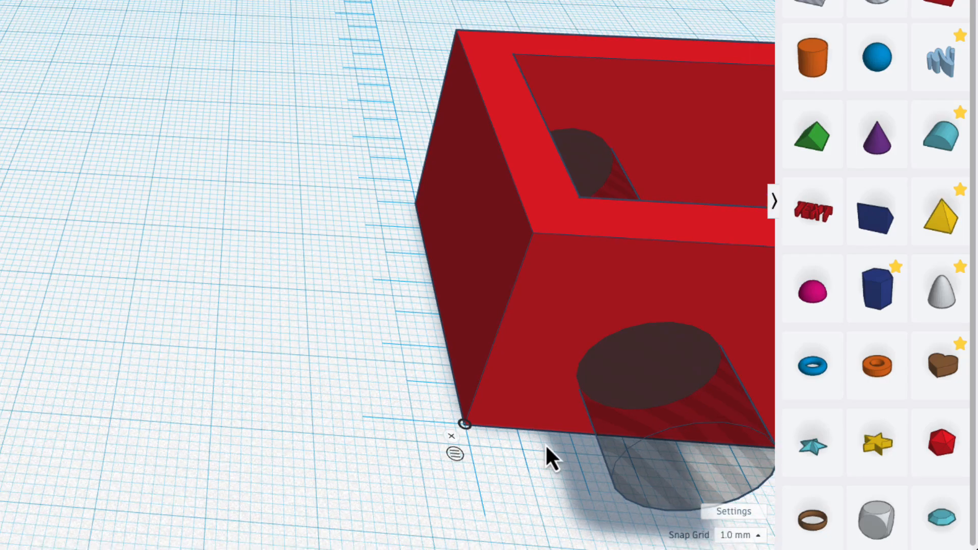
pyautogui.moveTo(530, 475)
pyautogui.mouseDown(button='right')
pyautogui.moveTo(513, 463)
pyautogui.moveTo(526, 468)
pyautogui.mouseUp(button='right')
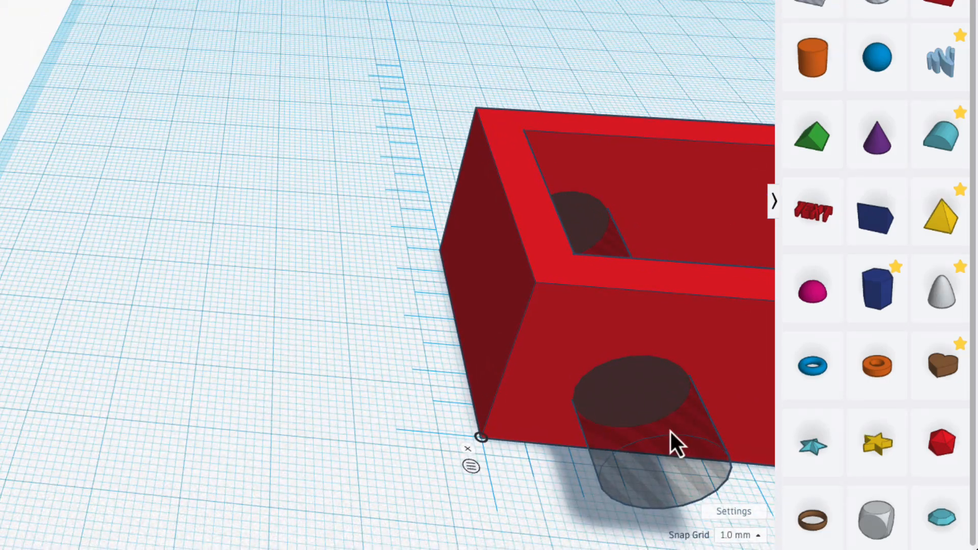
pyautogui.click(671, 432)
pyautogui.scroll(-5, 641, 468)
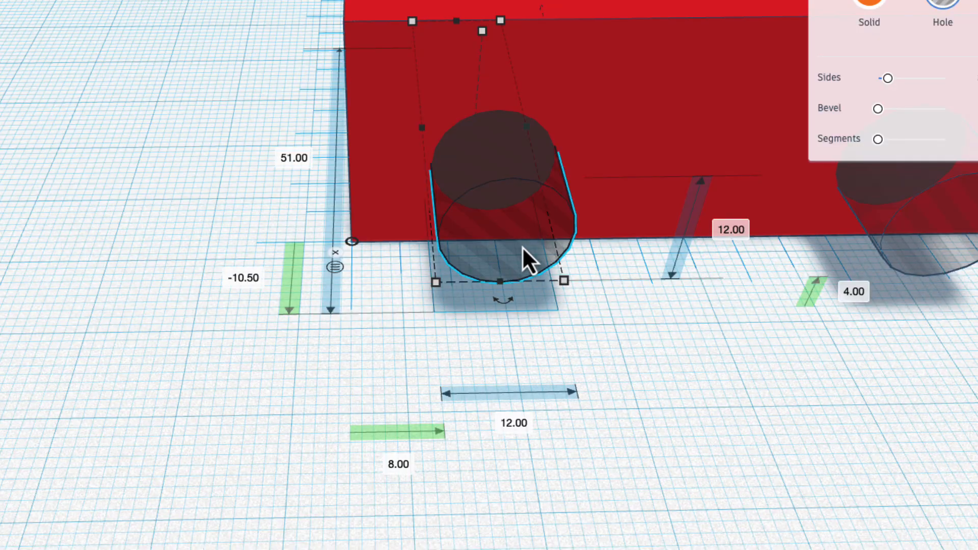
pyautogui.moveTo(399, 310); pyautogui.dragTo(356, 246, button='right')
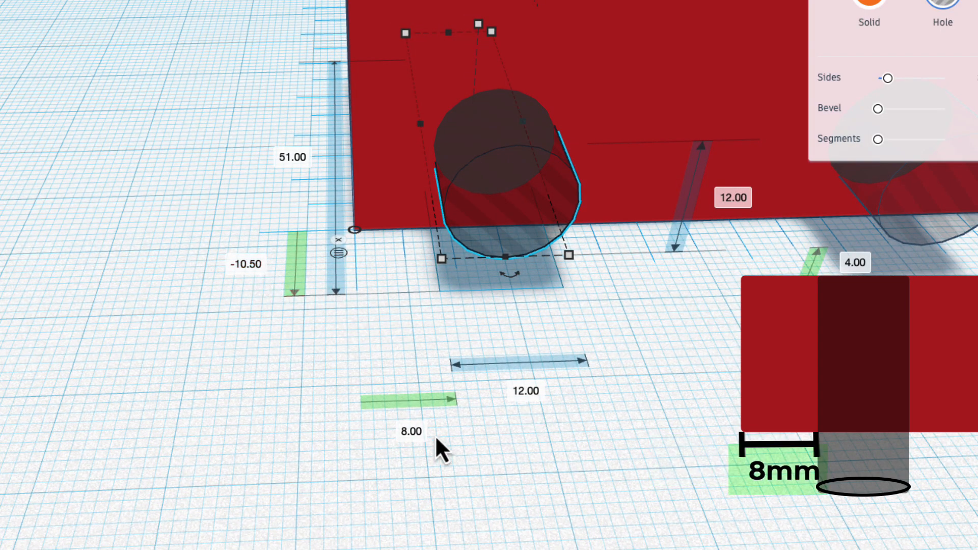
pyautogui.click(407, 434)
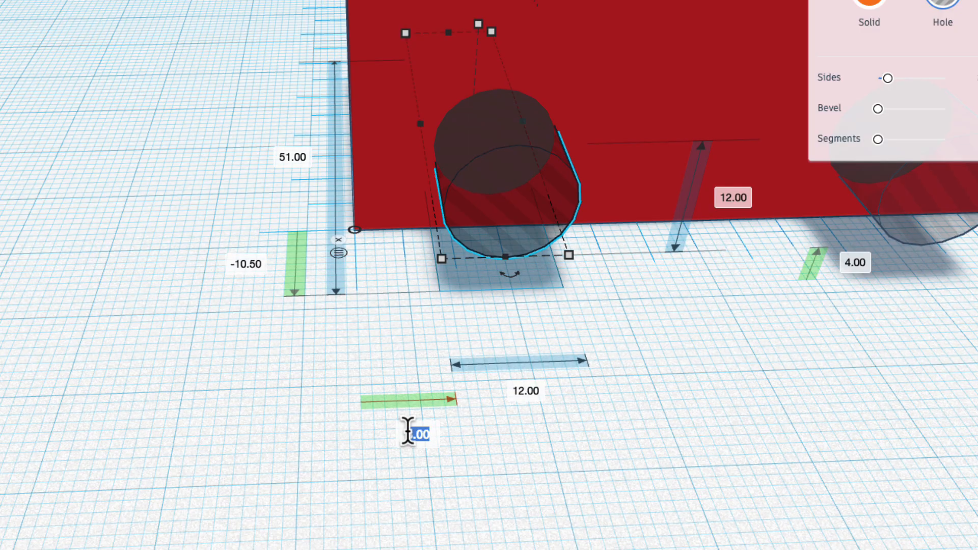
pyautogui.write('10')
pyautogui.press('Return')
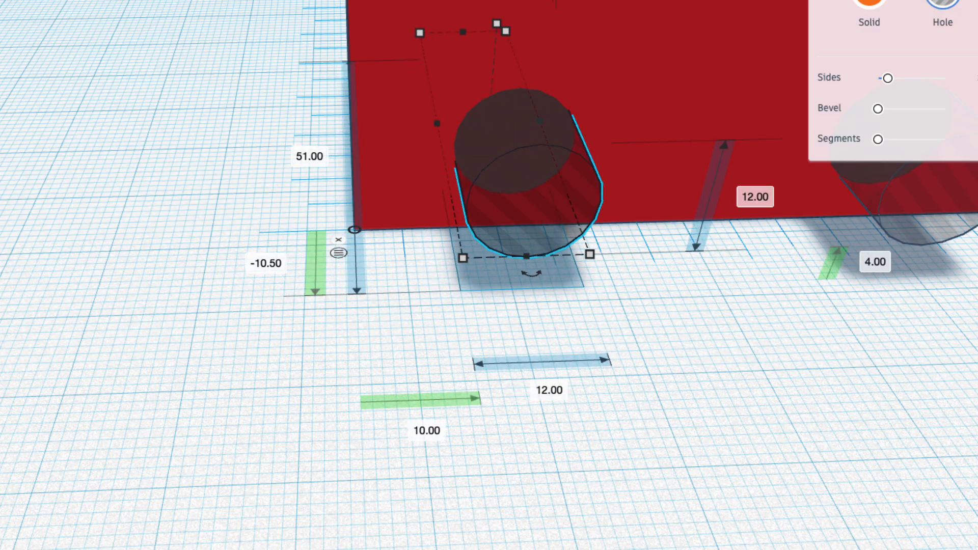
pyautogui.click(422, 433)
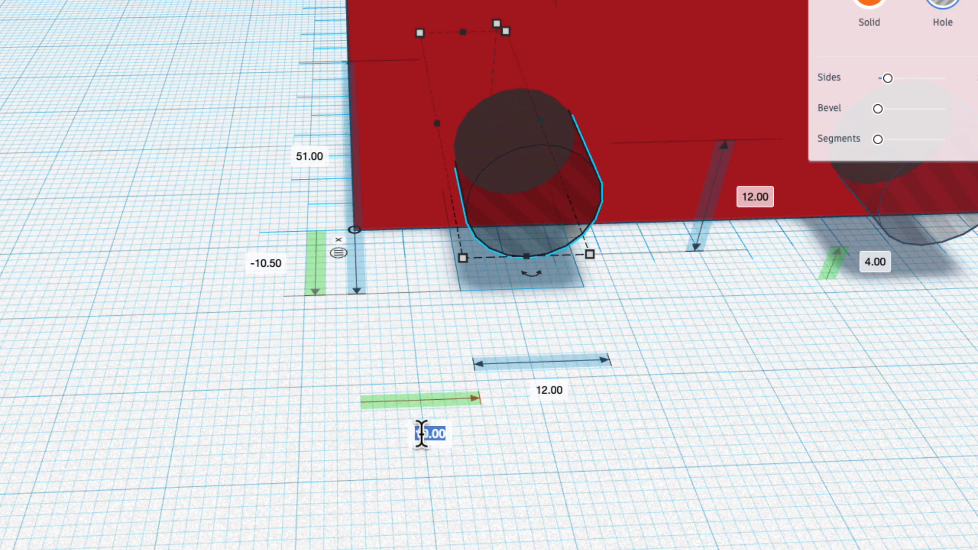
pyautogui.write('6')
pyautogui.press('Return')
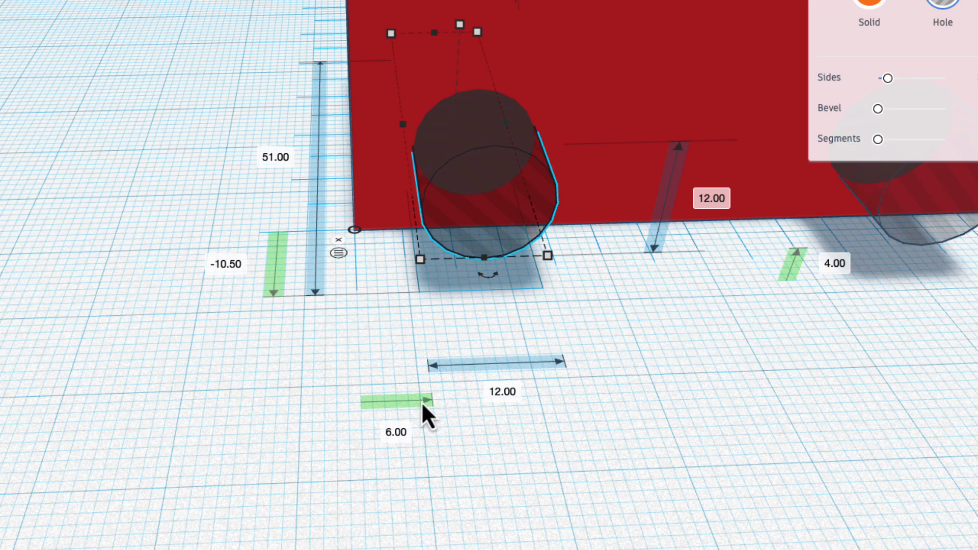
# Step: Set the left cylinder hole's sideways distance from the ruler's origin to 8 mm
pyautogui.moveTo(483, 152); pyautogui.dragTo(506, 204, button='right')
pyautogui.click(392, 545)
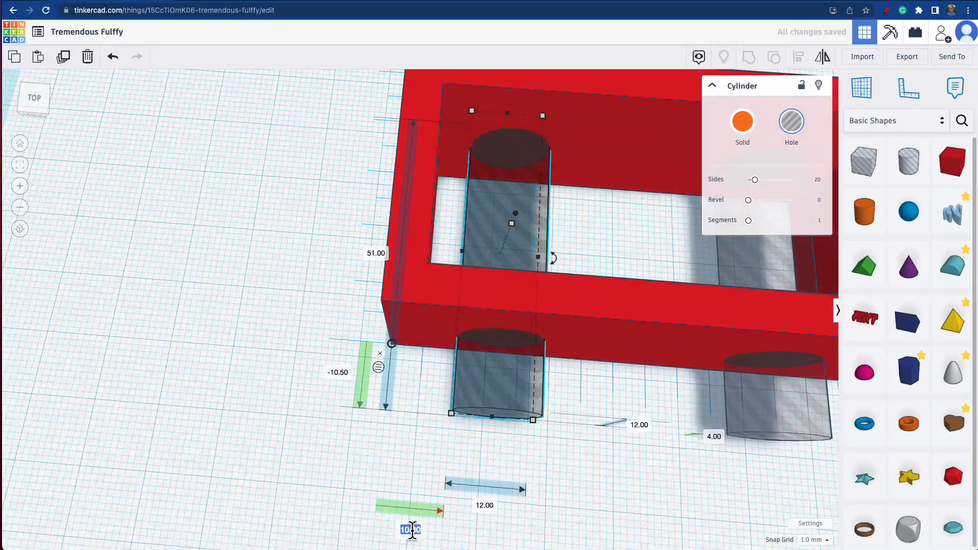
pyautogui.press('Return')
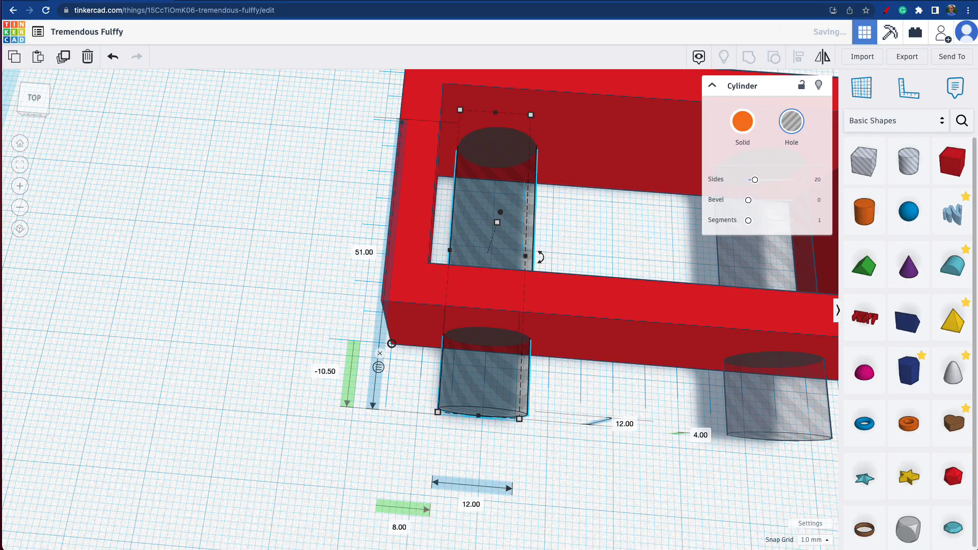
# Step: Group the frame with both cylinder holes to cut the round openings through the long walls
pyautogui.moveTo(109, 18); pyautogui.dragTo(537, 398)
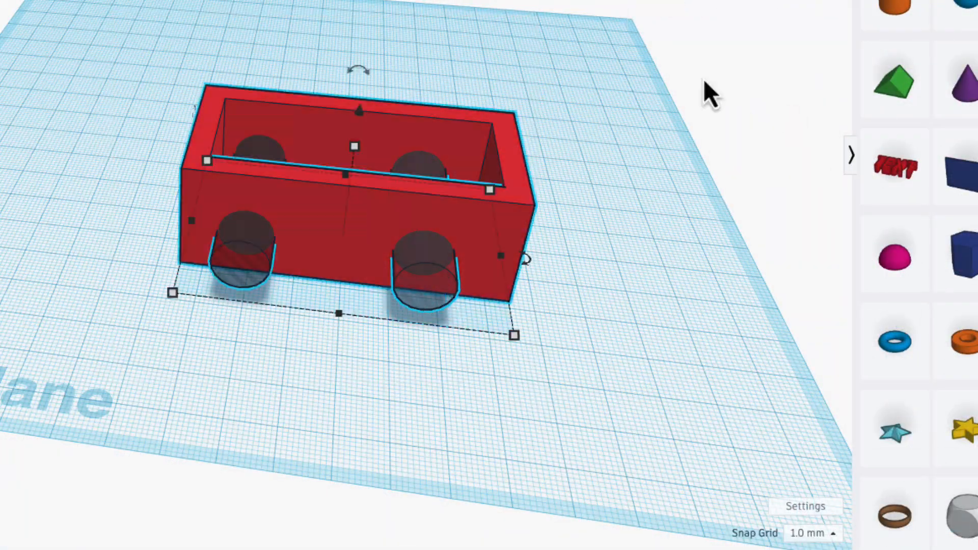
pyautogui.hotkey('ctrl', 'g')
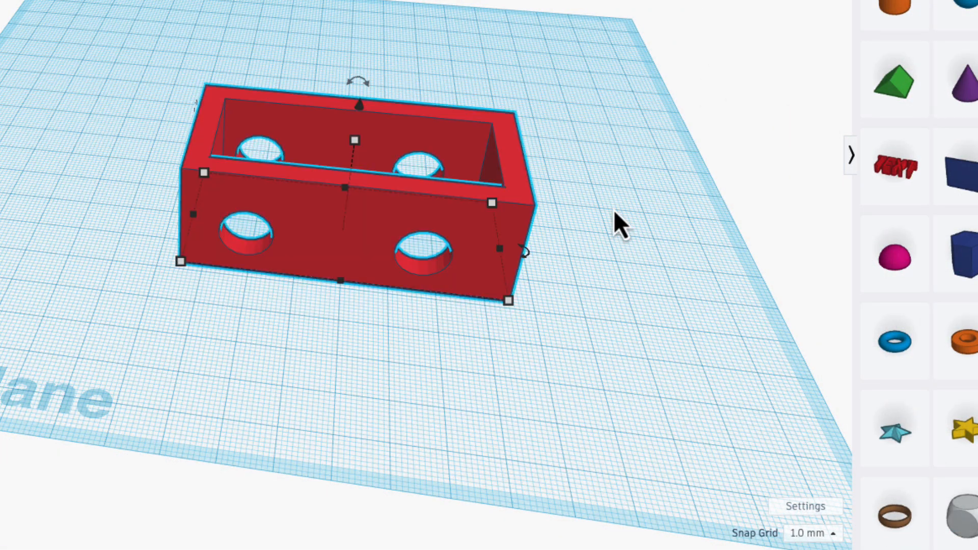
pyautogui.moveTo(613, 210); pyautogui.dragTo(621, 146, button='right')
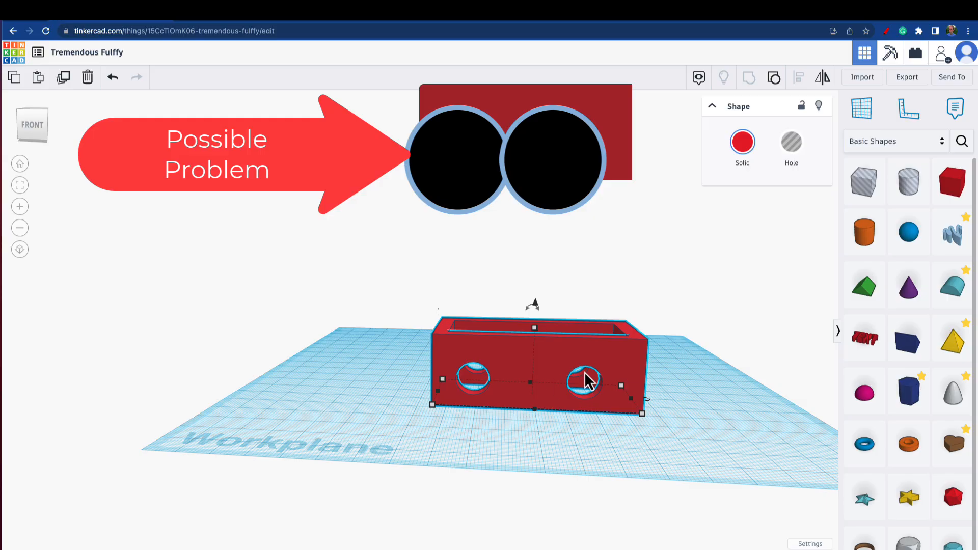
pyautogui.moveTo(586, 381); pyautogui.dragTo(648, 417, button='right')
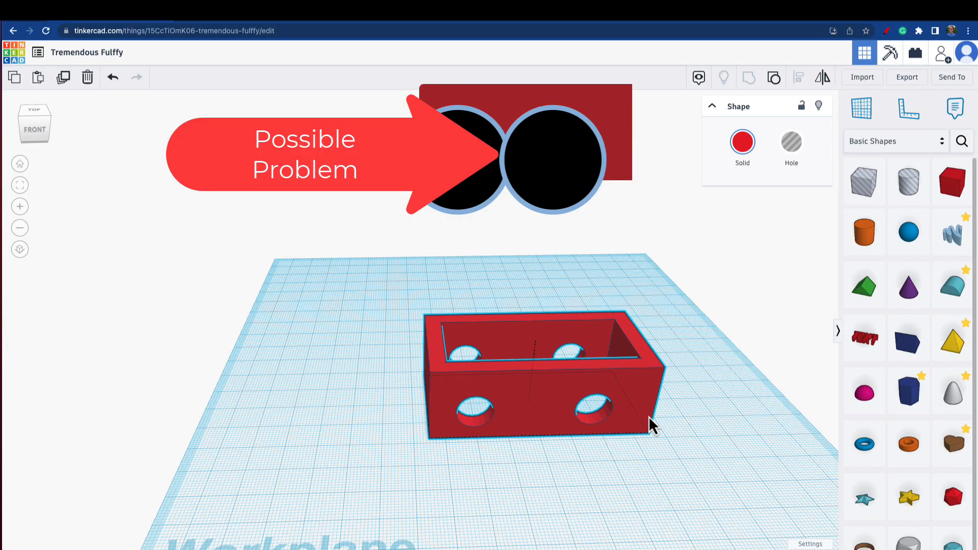
pyautogui.moveTo(649, 417); pyautogui.dragTo(604, 408, button='right')
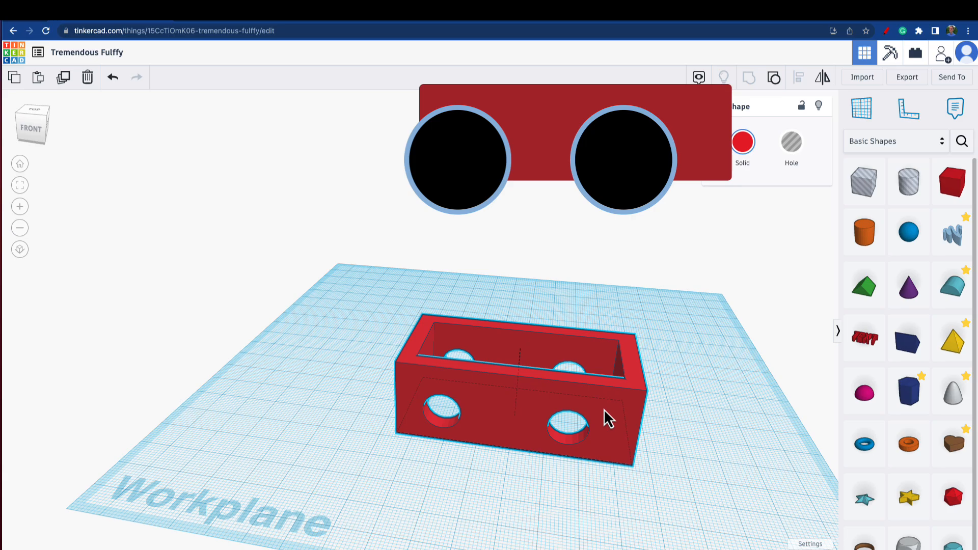
pyautogui.moveTo(603, 408); pyautogui.dragTo(635, 453, button='right')
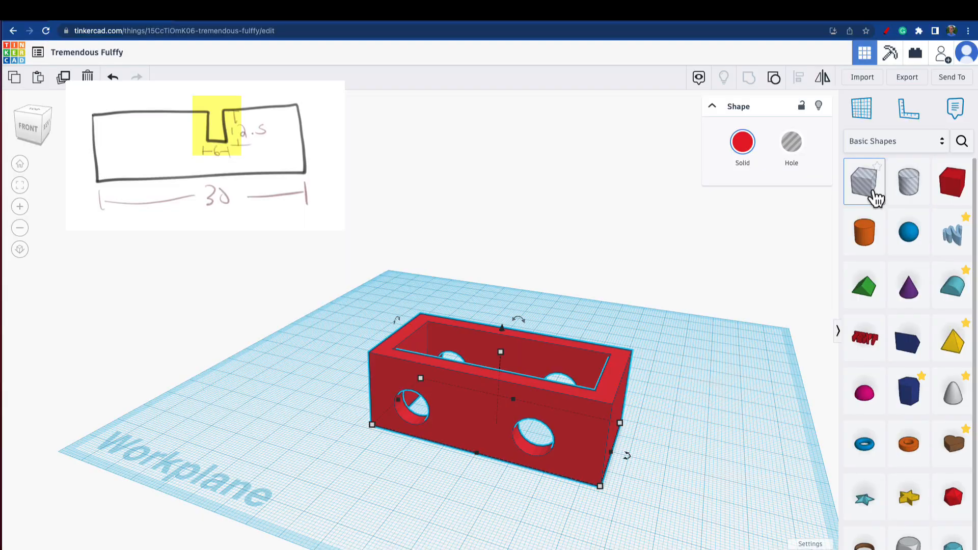
# Step: Place a box hole on the workplane beside the frame's right end and set its front-to-back width to 6 mm
pyautogui.moveTo(876, 200); pyautogui.dragTo(704, 456)
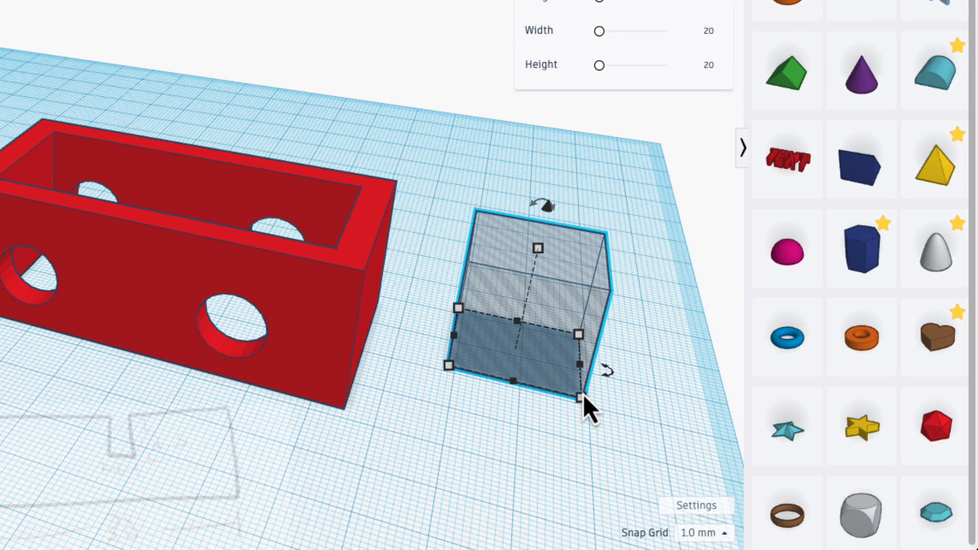
pyautogui.moveTo(583, 398)
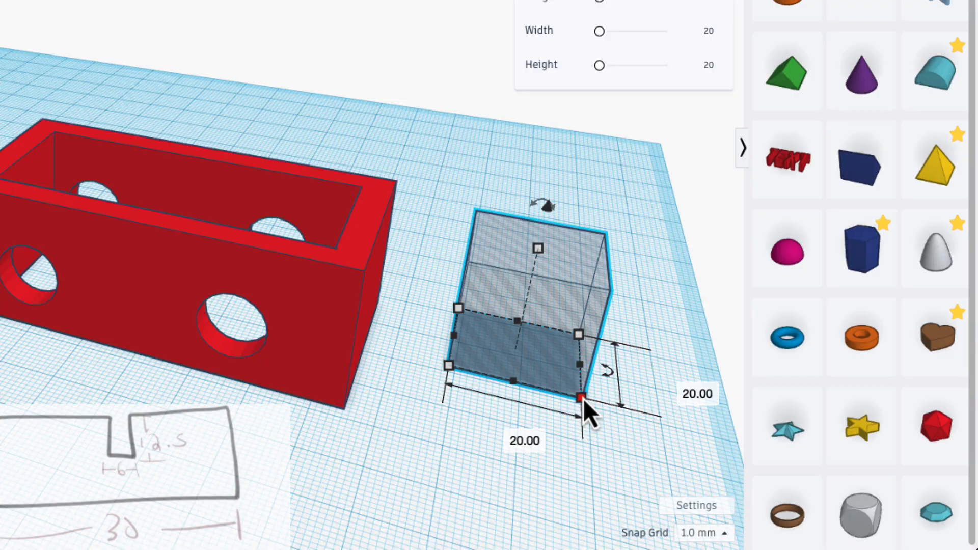
pyautogui.click(677, 389)
pyautogui.write('6mm')
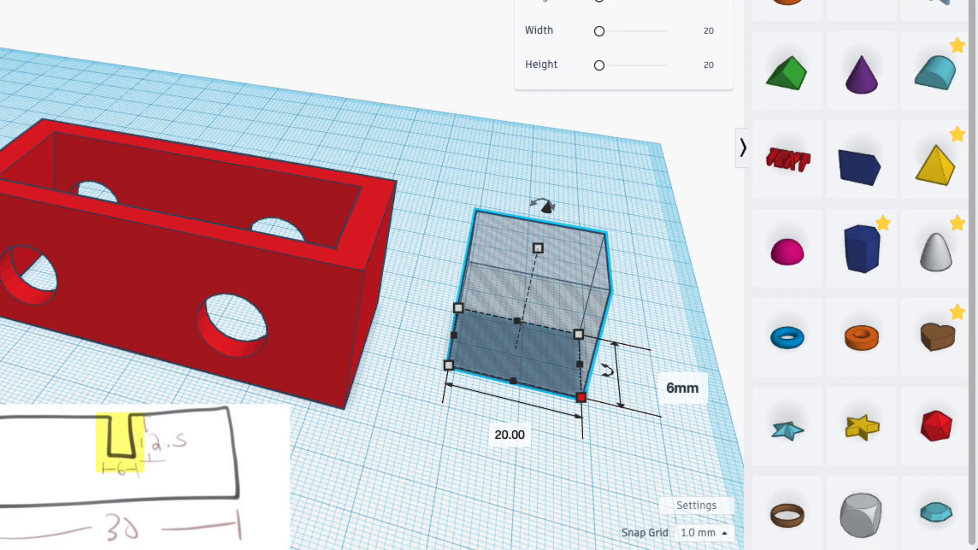
pyautogui.press('Return')
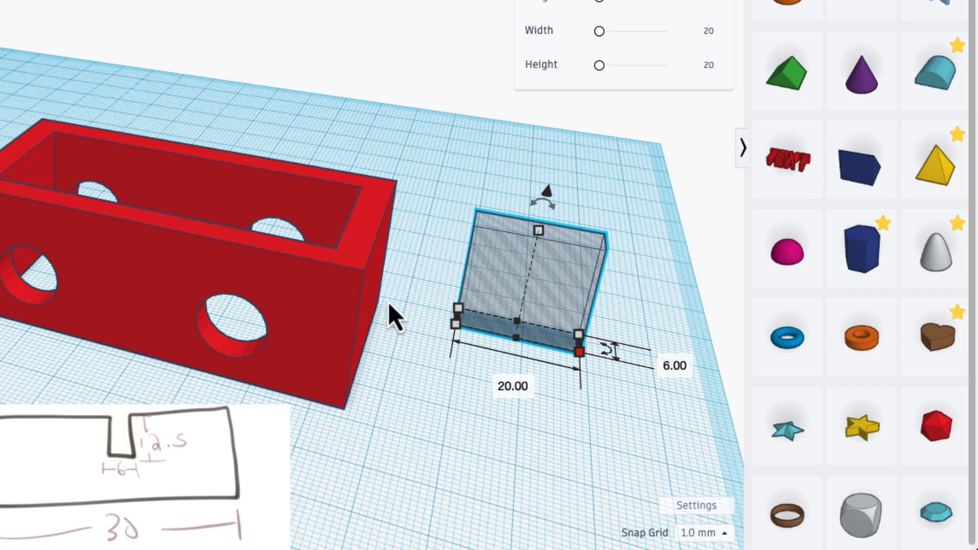
# Step: Check the frame's height and set the box hole's height to 12.5 mm
pyautogui.click(418, 258)
pyautogui.moveTo(418, 258); pyautogui.dragTo(337, 246, button='right')
pyautogui.click(322, 223)
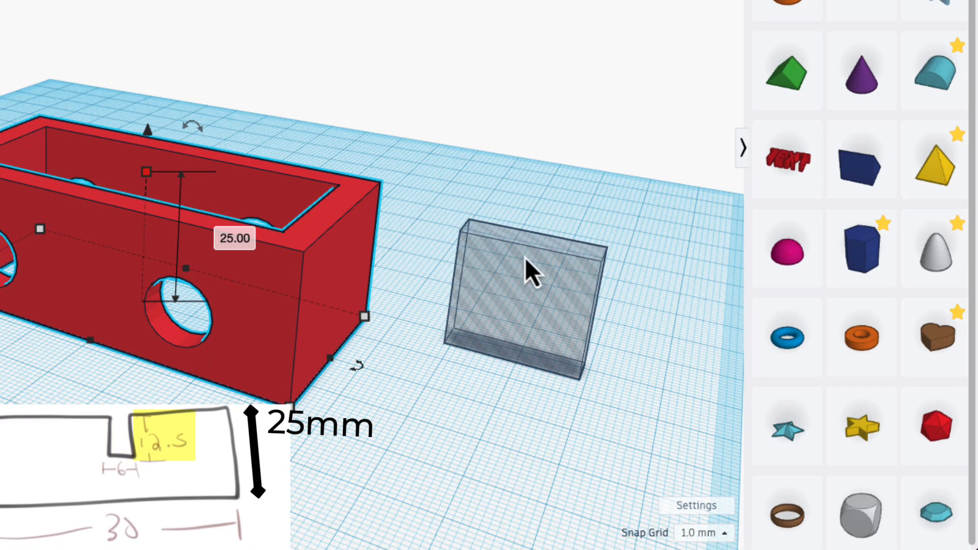
pyautogui.click(536, 274)
pyautogui.moveTo(532, 240)
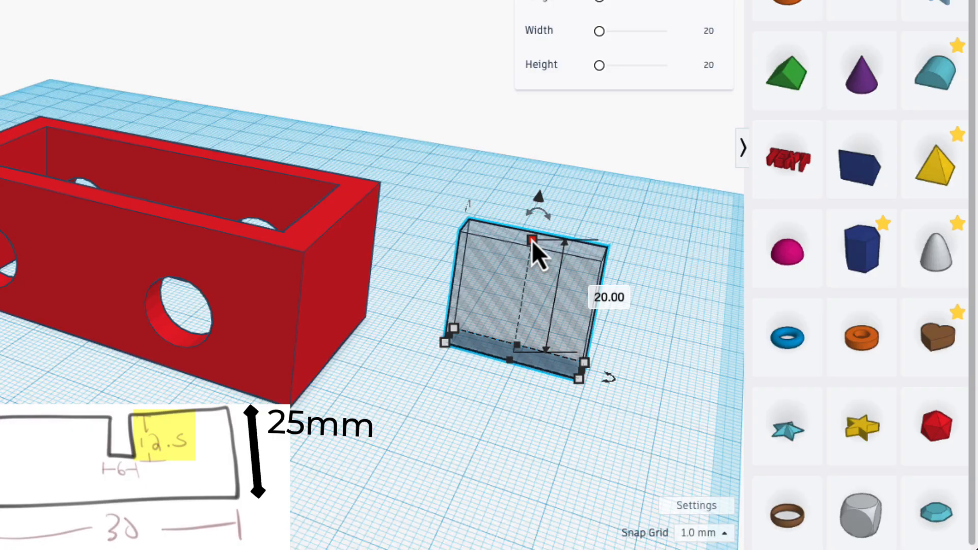
pyautogui.click(616, 297)
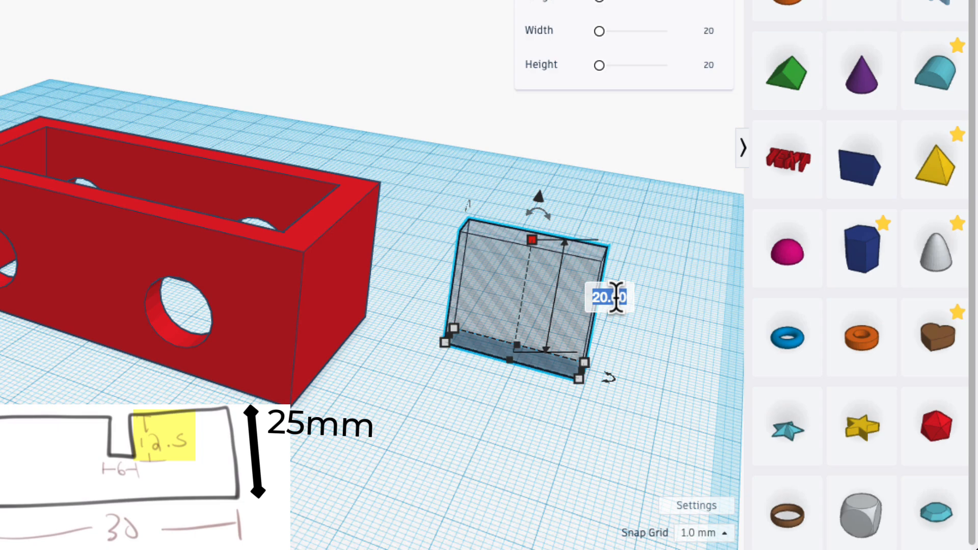
pyautogui.write('12.5')
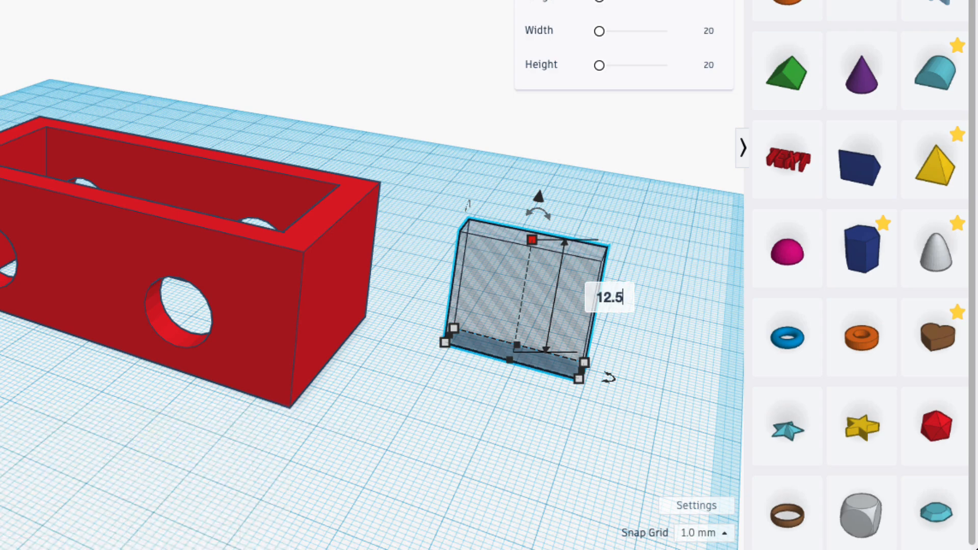
pyautogui.press('Return')
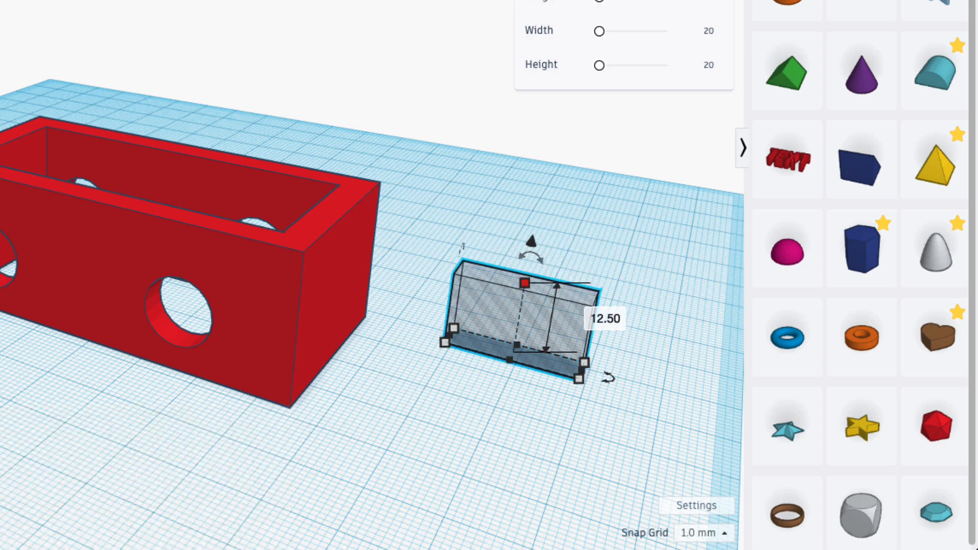
# Step: Move the box hole into the frame's right end wall and raise it 12.5 mm above the workplane
pyautogui.moveTo(547, 334); pyautogui.dragTo(494, 407)
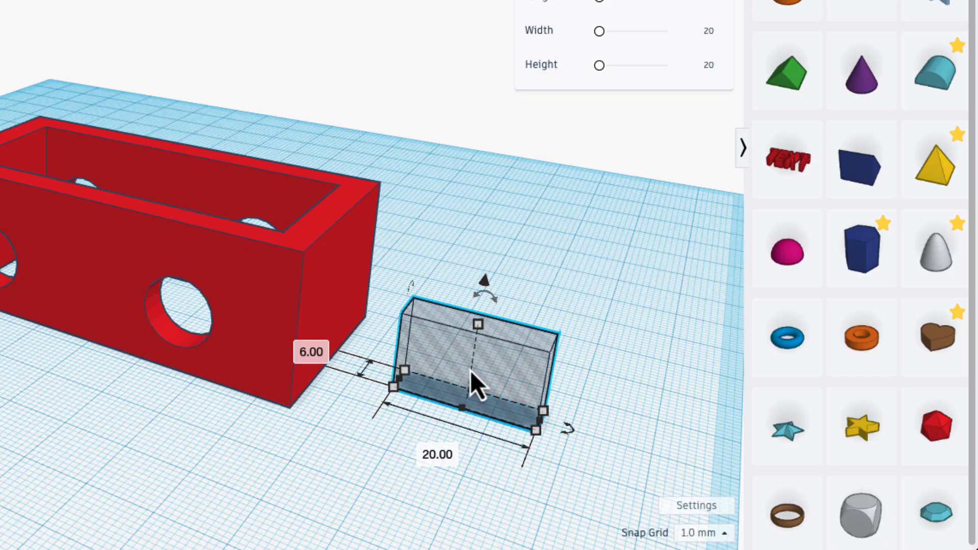
pyautogui.moveTo(452, 362); pyautogui.dragTo(349, 343)
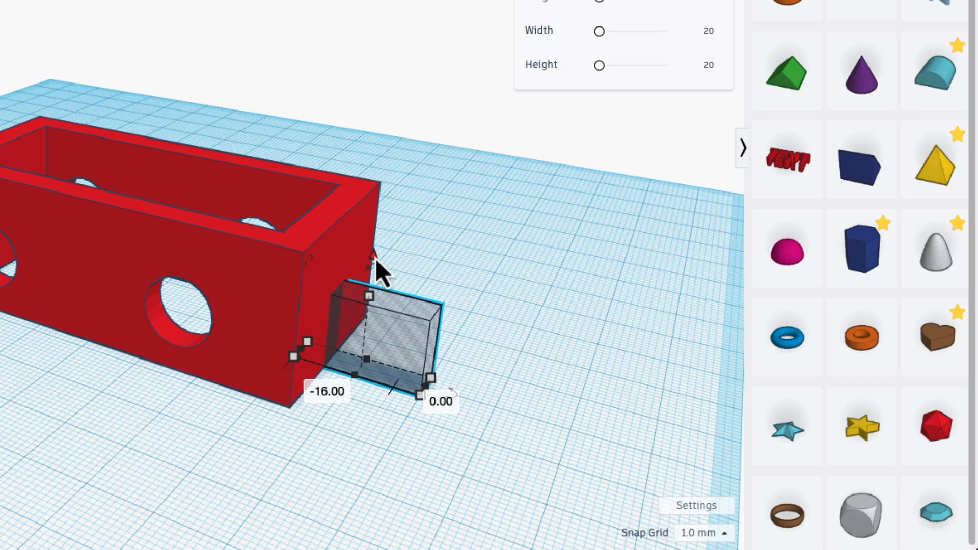
pyautogui.moveTo(375, 259); pyautogui.dragTo(376, 179)
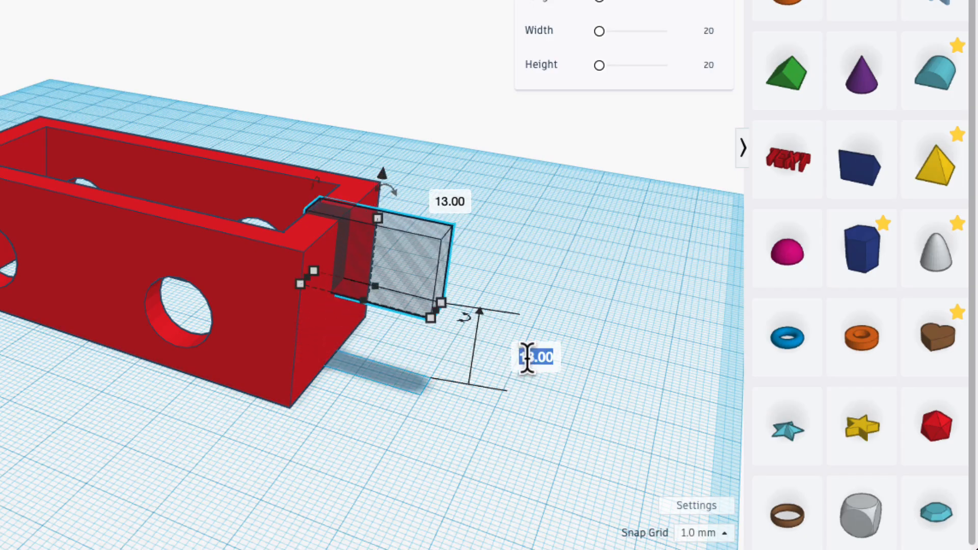
pyautogui.press('BackSpace')
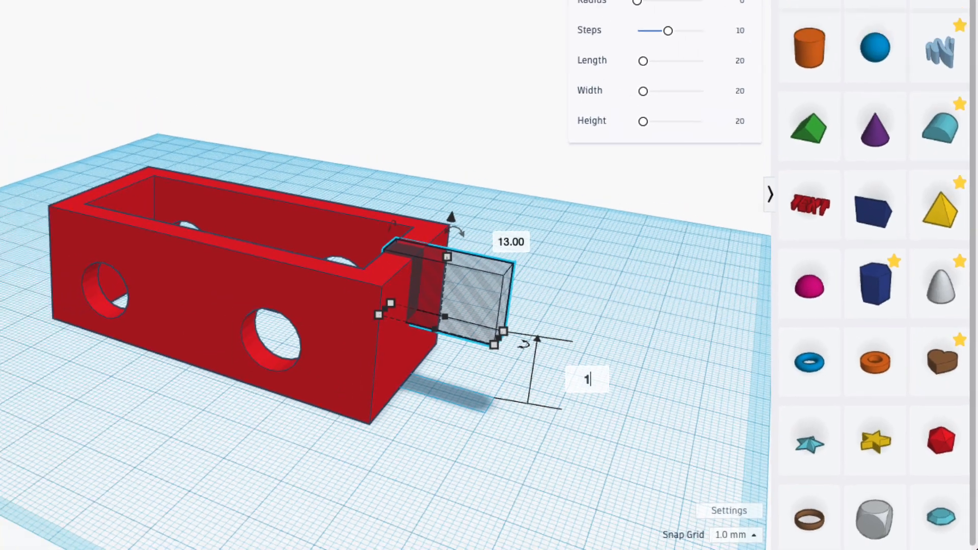
pyautogui.write('2.5')
pyautogui.press('Return')
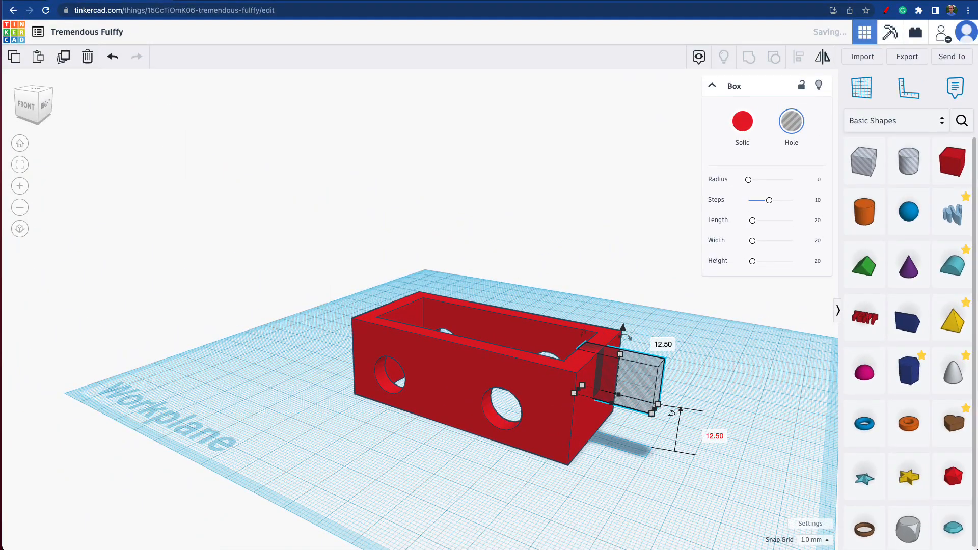
# Step: Align the box hole with the frame so that both are centered front to back
pyautogui.click(774, 414)
pyautogui.moveTo(774, 414); pyautogui.dragTo(570, 428, button='right')
pyautogui.click(569, 427)
pyautogui.keyDown('shift'); pyautogui.click(570, 425); pyautogui.keyUp('shift')
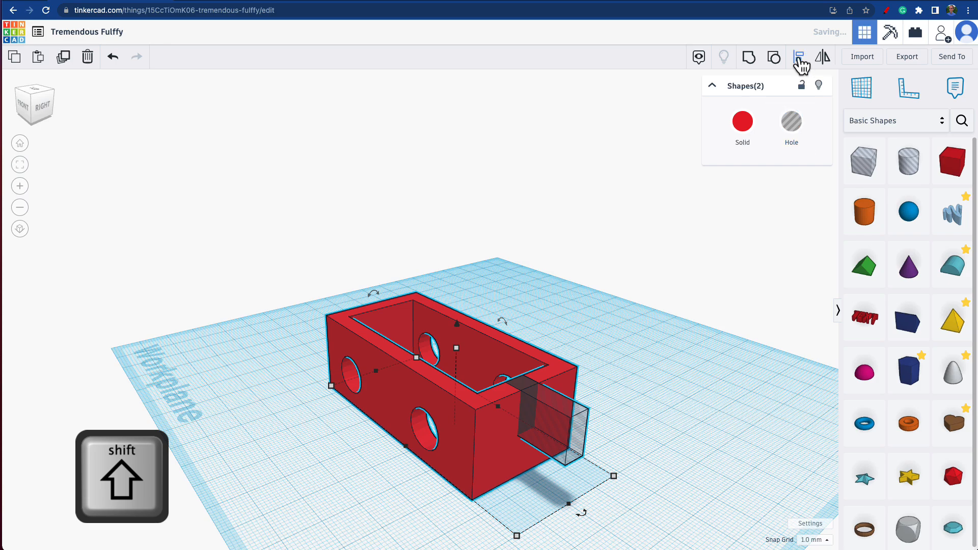
pyautogui.click(800, 66)
pyautogui.click(586, 523)
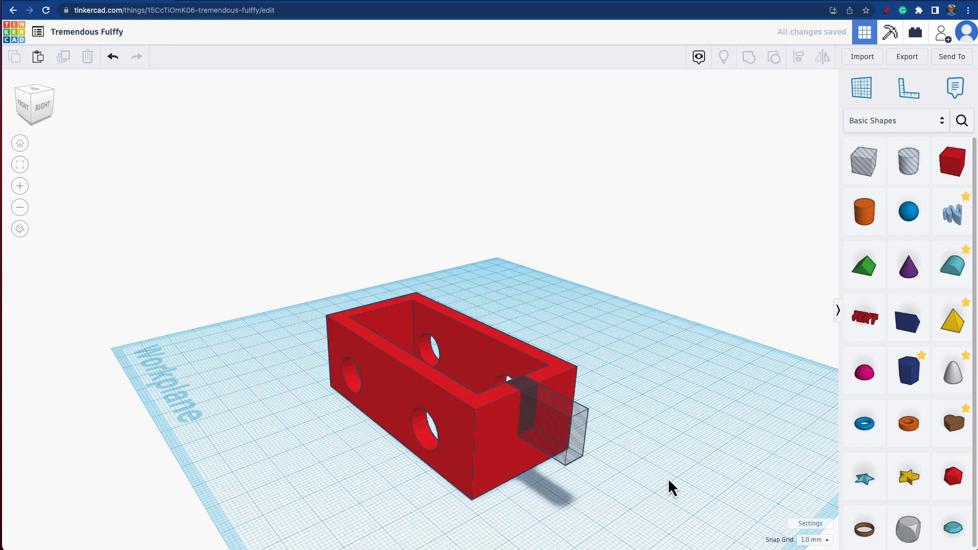
# Step: Group the box hole with the frame to cut the notch in the right end wall
pyautogui.click(560, 446)
pyautogui.keyDown('shift'); pyautogui.click(495, 446); pyautogui.keyUp('shift')
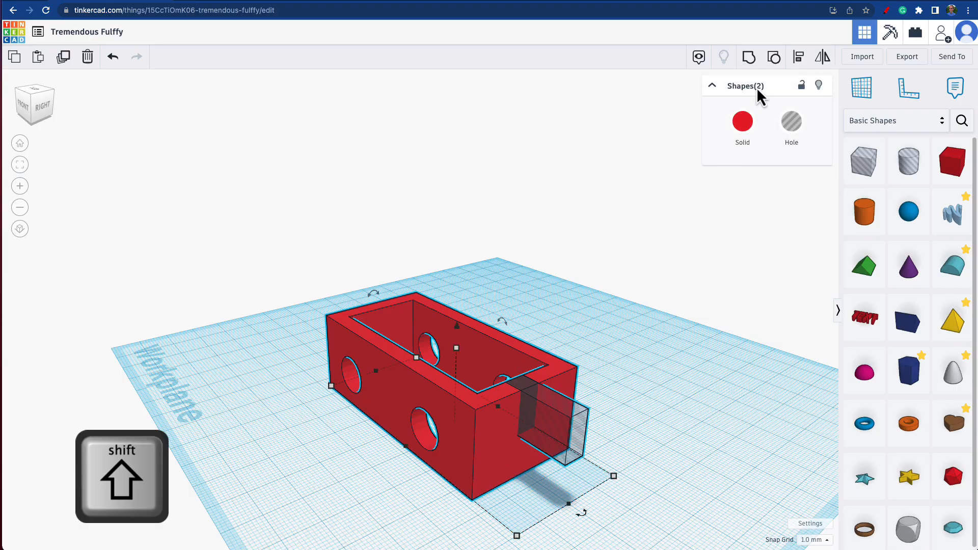
pyautogui.click(749, 57)
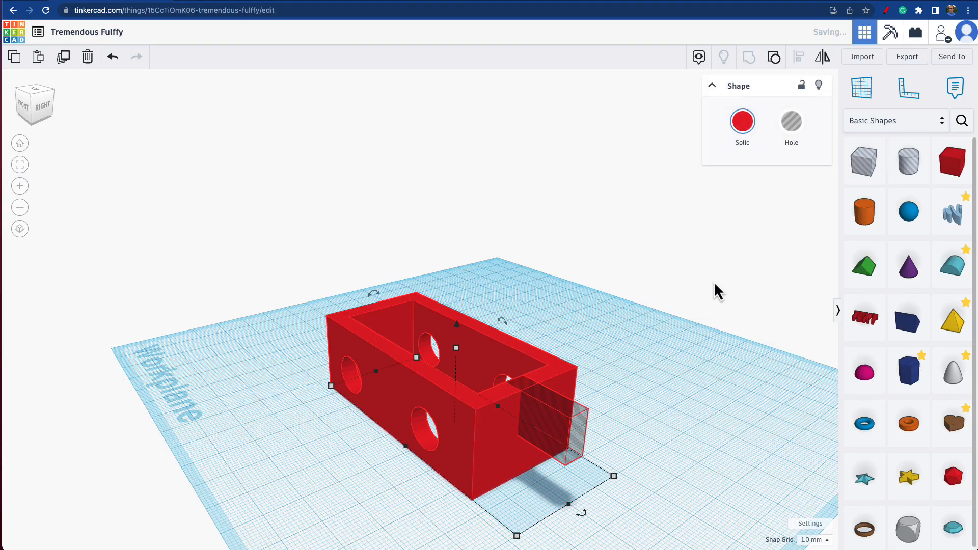
pyautogui.moveTo(430, 472); pyautogui.dragTo(750, 437, button='right')
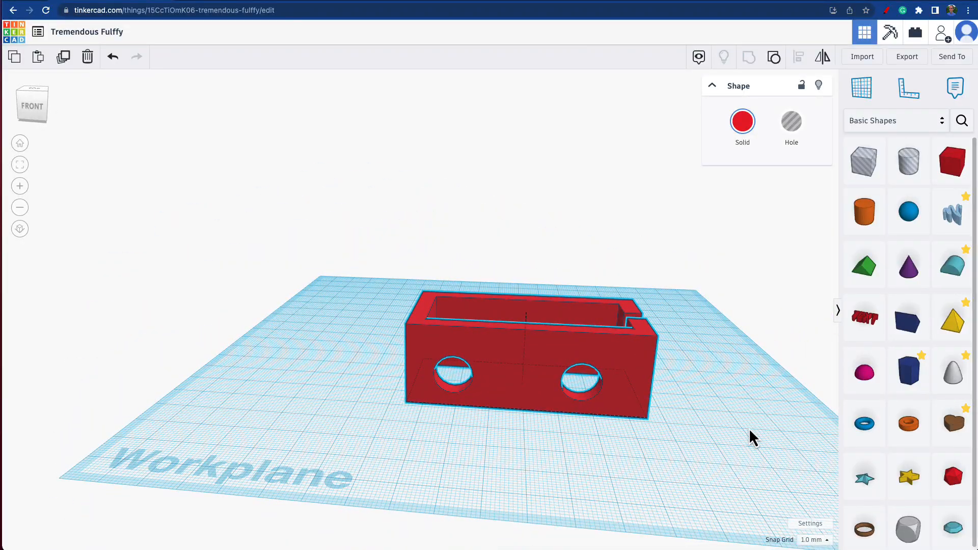
pyautogui.moveTo(750, 430); pyautogui.dragTo(791, 424, button='right')
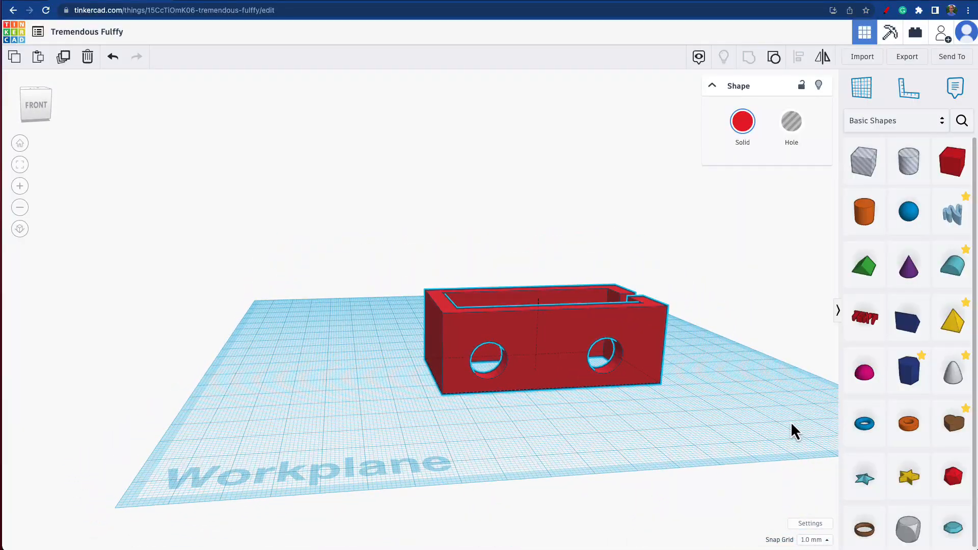